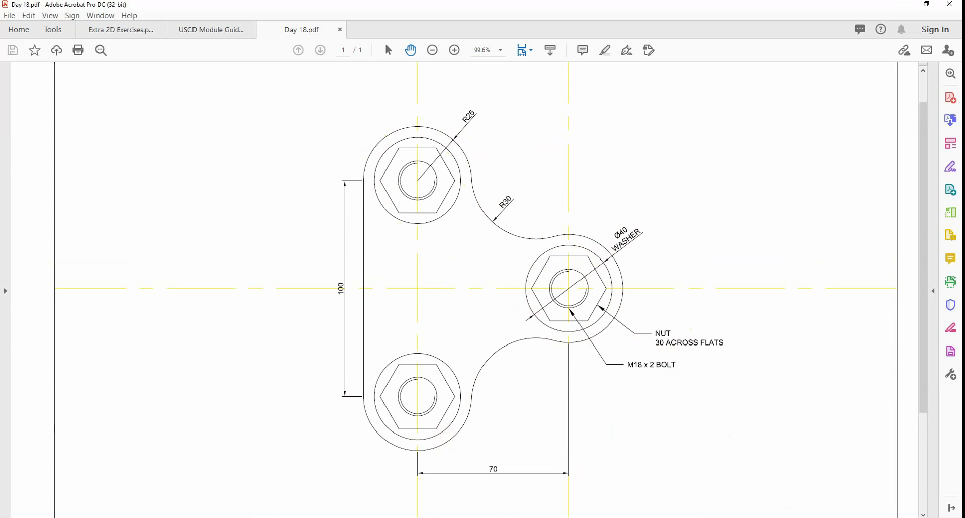
# Switch from the reference PDF to Drawing11 in AutoCAD and display the Properties palette with the PROPERTIES command.
pyautogui.hotkey('alt', 'Tab')
pyautogui.click(251, 218)
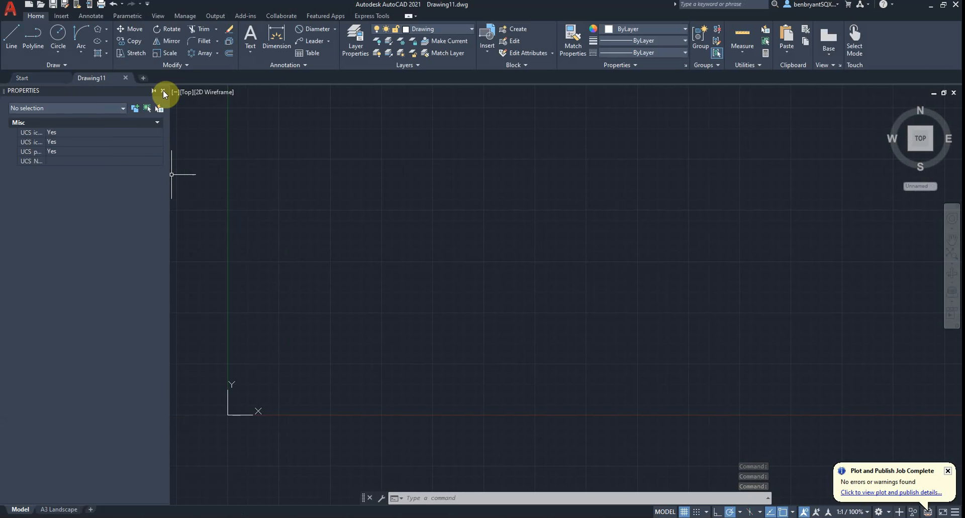
pyautogui.write('PROPERTIES')
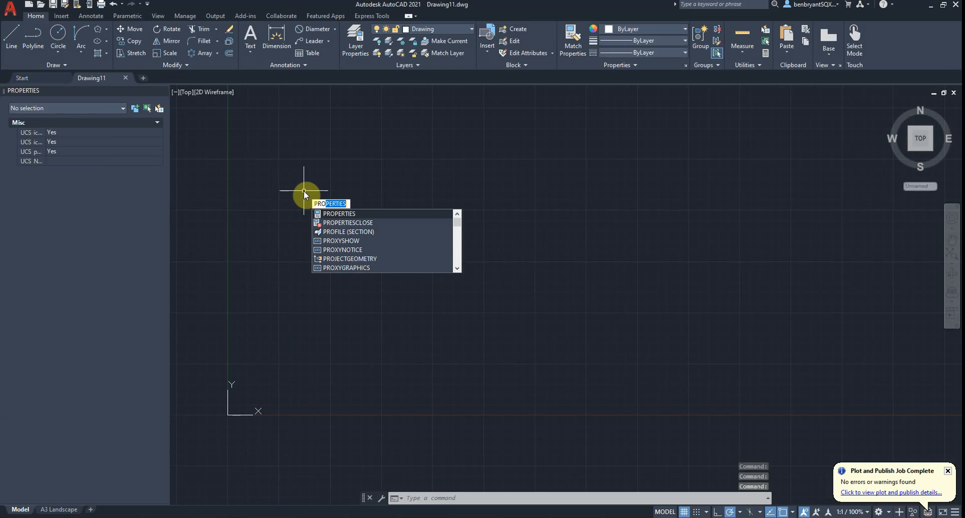
pyautogui.press('Return')
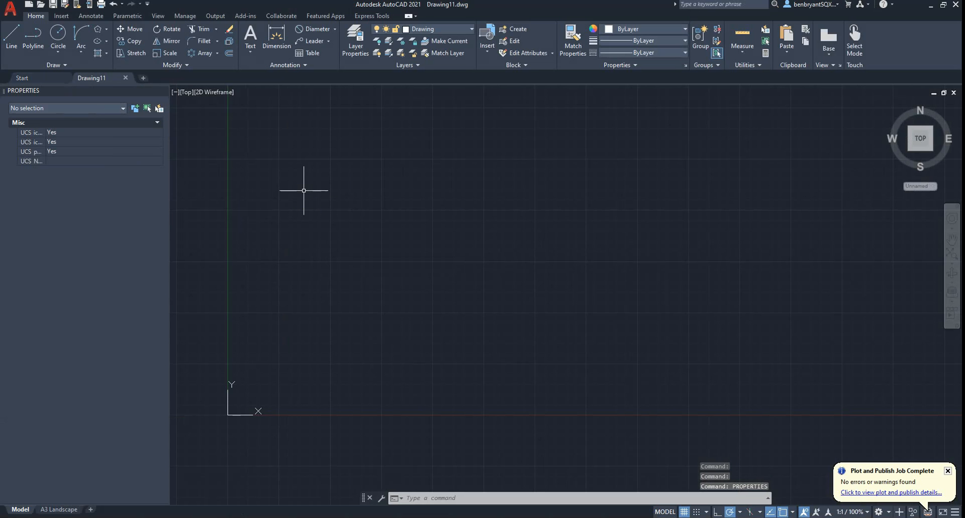
# Make the Construction layer current and draw vertical and horizontal construction lines through 0,0.
pyautogui.moveTo(327, 210)
pyautogui.mouseDown(button='middle')
pyautogui.moveTo(430, 316)
pyautogui.moveTo(612, 205)
pyautogui.mouseUp(button='middle')
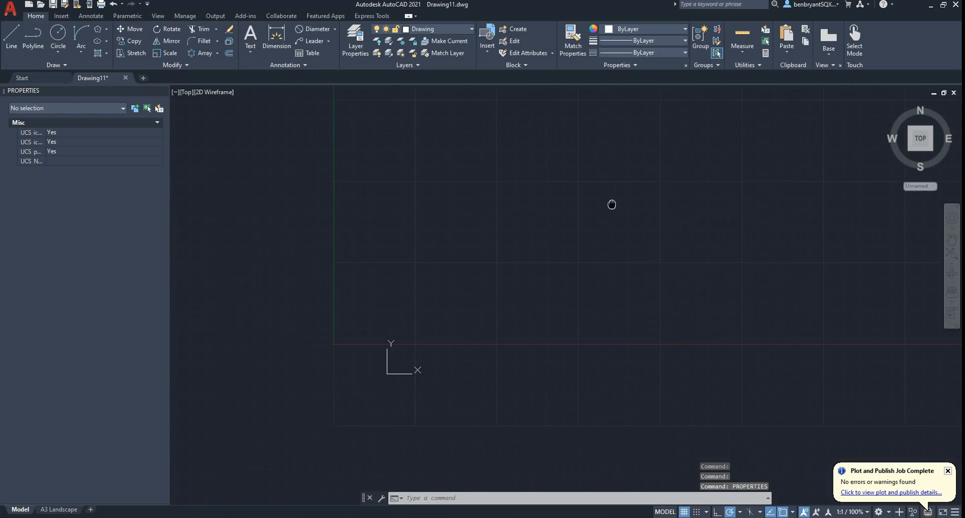
pyautogui.moveTo(506, 276)
pyautogui.mouseDown(button='middle')
pyautogui.moveTo(529, 249)
pyautogui.moveTo(522, 252)
pyautogui.mouseUp(button='middle')
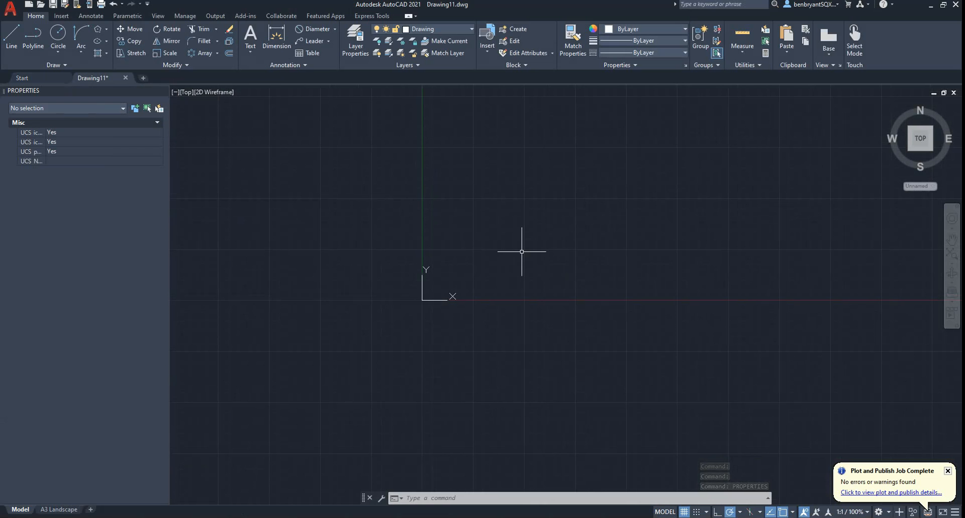
pyautogui.click(420, 31)
pyautogui.click(438, 77)
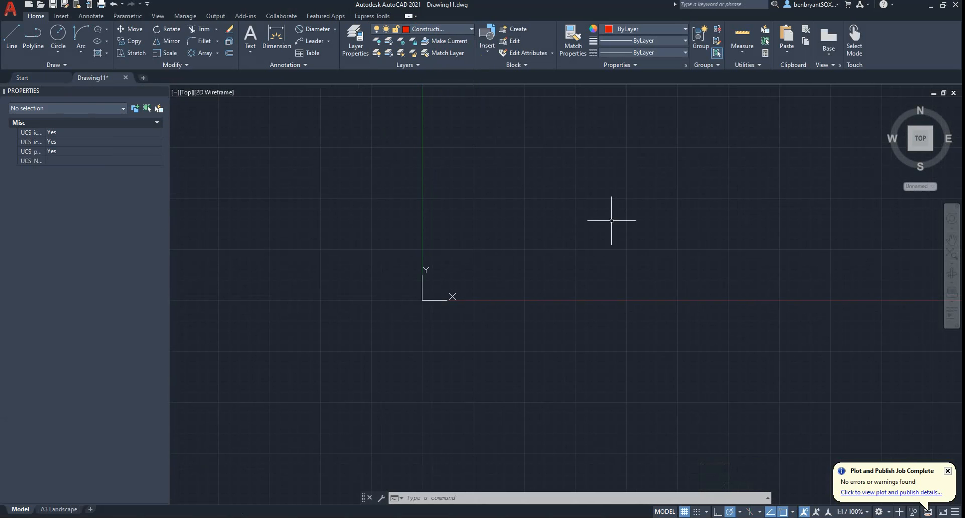
pyautogui.press('Return')
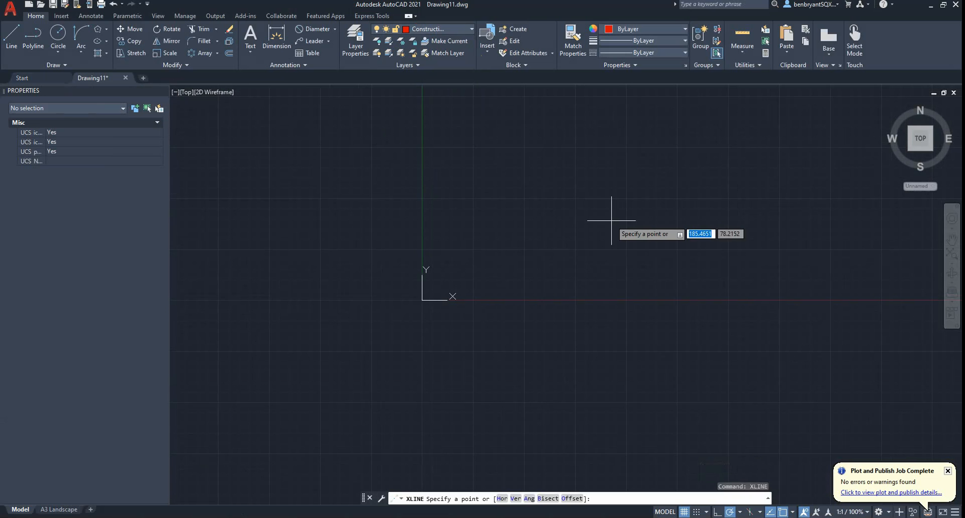
pyautogui.write('0,0')
pyautogui.press('Return')
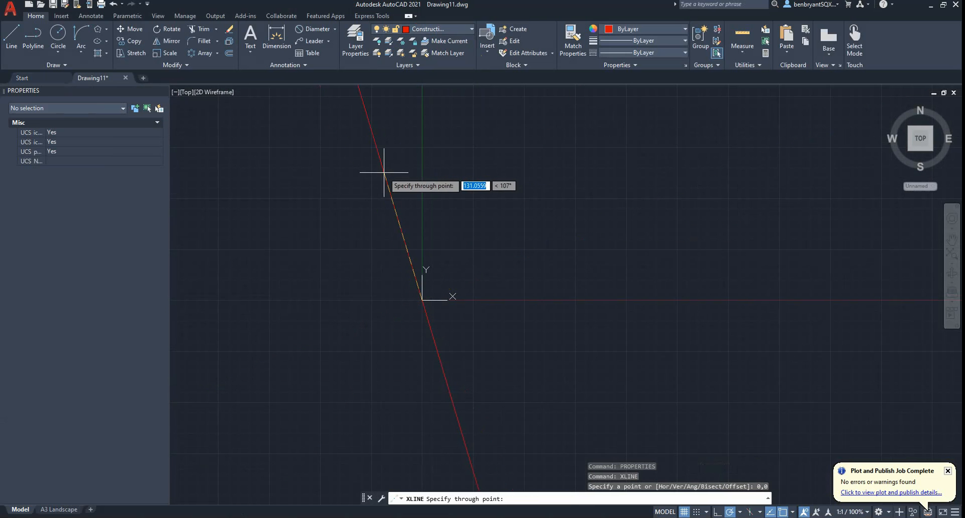
pyautogui.click(421, 170)
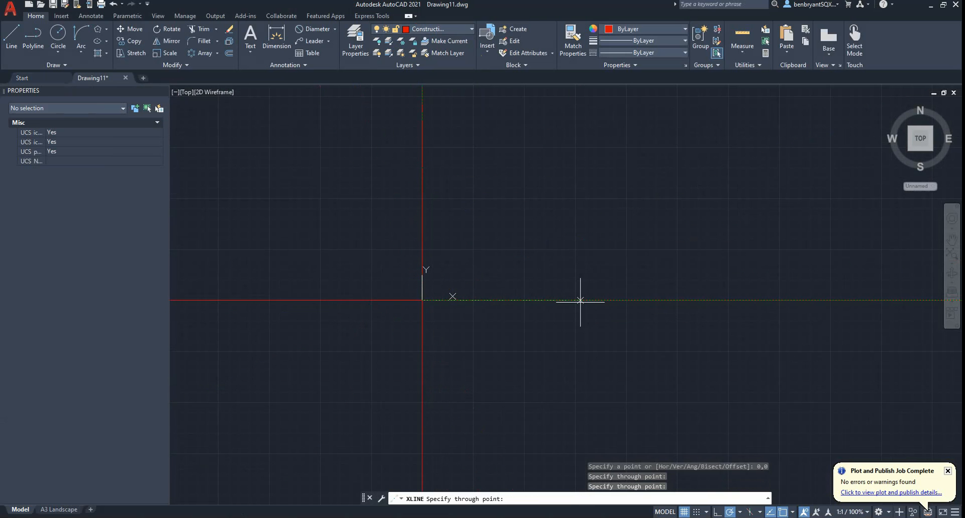
pyautogui.press('Escape')
# Offset the horizontal construction line upward by 100.
pyautogui.moveTo(583, 255); pyautogui.dragTo(479, 334, button='middle')
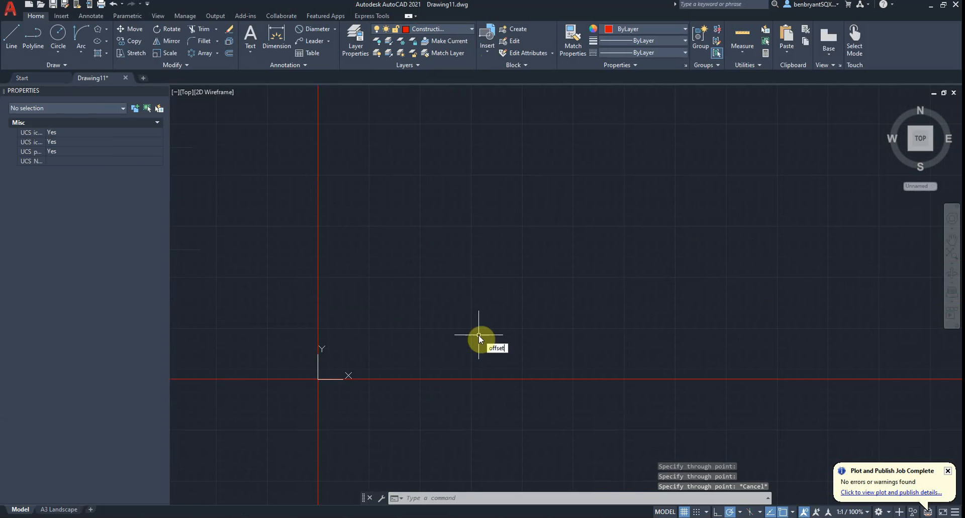
pyautogui.write('offset')
pyautogui.press('Return')
pyautogui.write('100')
pyautogui.press('Return')
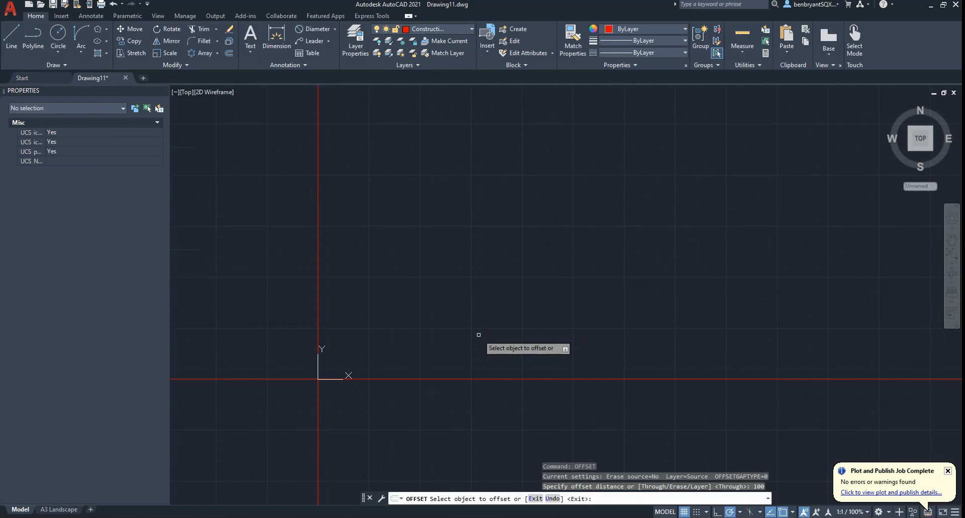
pyautogui.click(487, 379)
pyautogui.click(487, 266)
pyautogui.press('Return')
# Offset the vertical construction line through the origin by 70 to its right.
pyautogui.press('Return')
pyautogui.write('70')
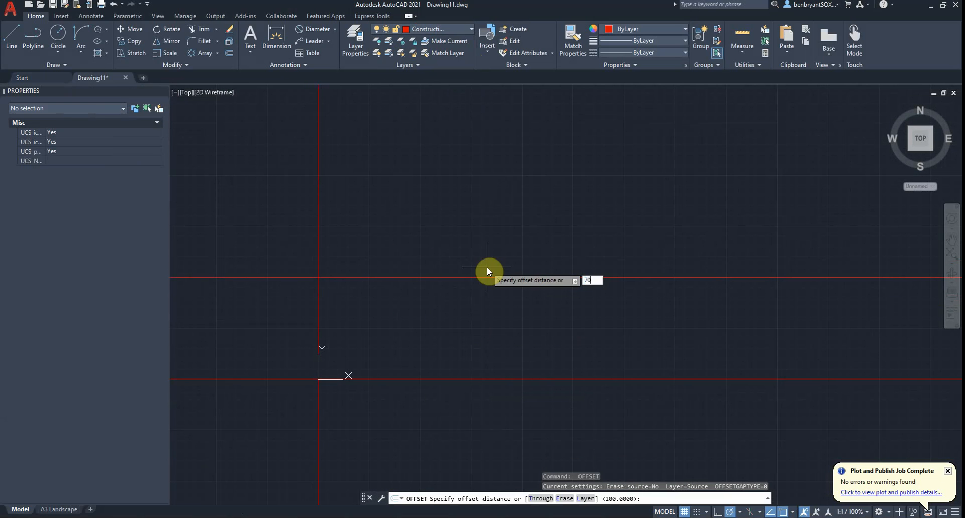
pyautogui.press('Return')
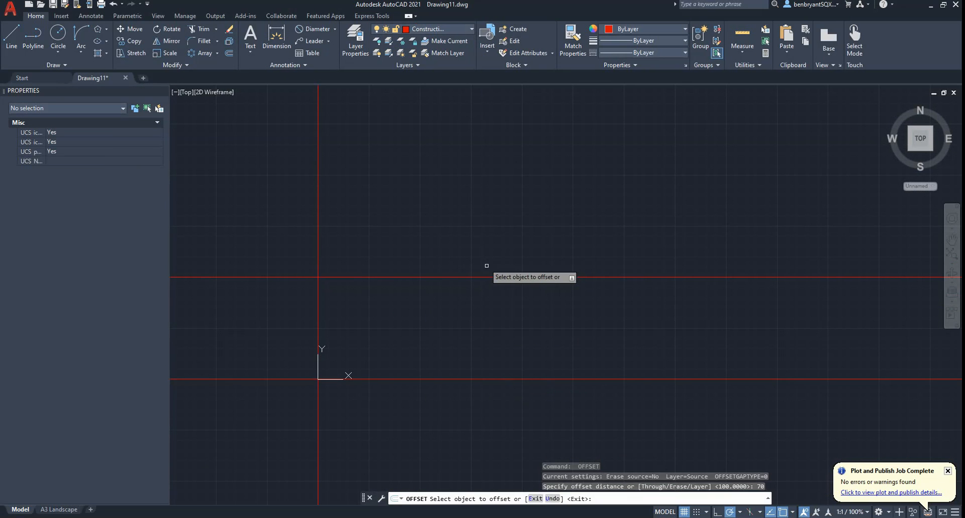
pyautogui.click(322, 301)
pyautogui.click(317, 302)
pyautogui.click(341, 302)
pyautogui.press('Escape')
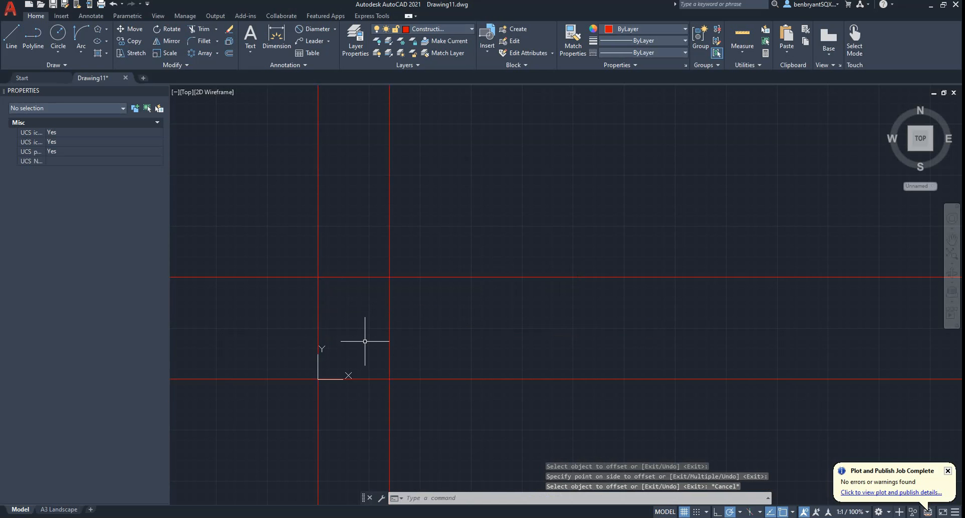
# Offset the horizontal construction line through the origin upward by 50 to mark the centre between the two horizontals.
pyautogui.scroll(4, 364, 341)
pyautogui.moveTo(390, 338); pyautogui.dragTo(486, 311, button='middle')
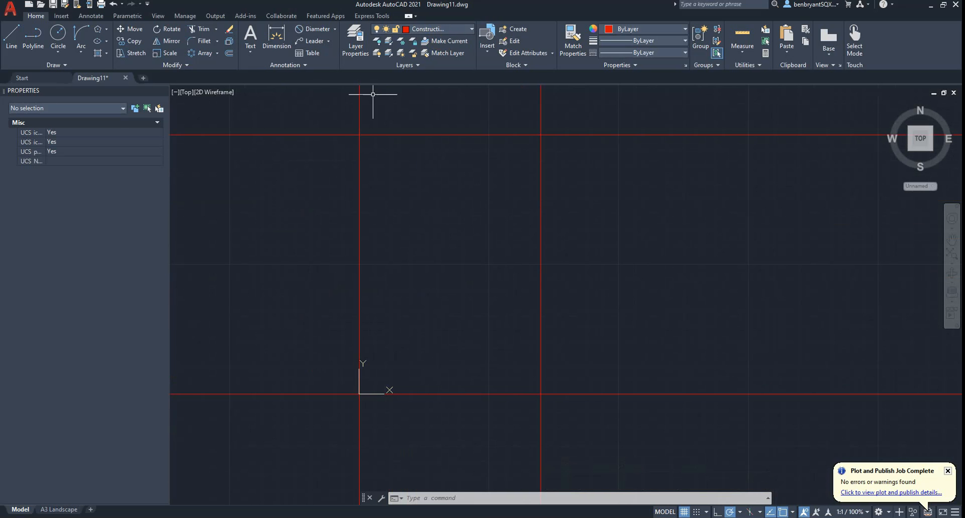
pyautogui.moveTo(439, 220)
pyautogui.mouseDown(button='middle')
pyautogui.moveTo(448, 230)
pyautogui.moveTo(426, 257)
pyautogui.mouseUp(button='middle')
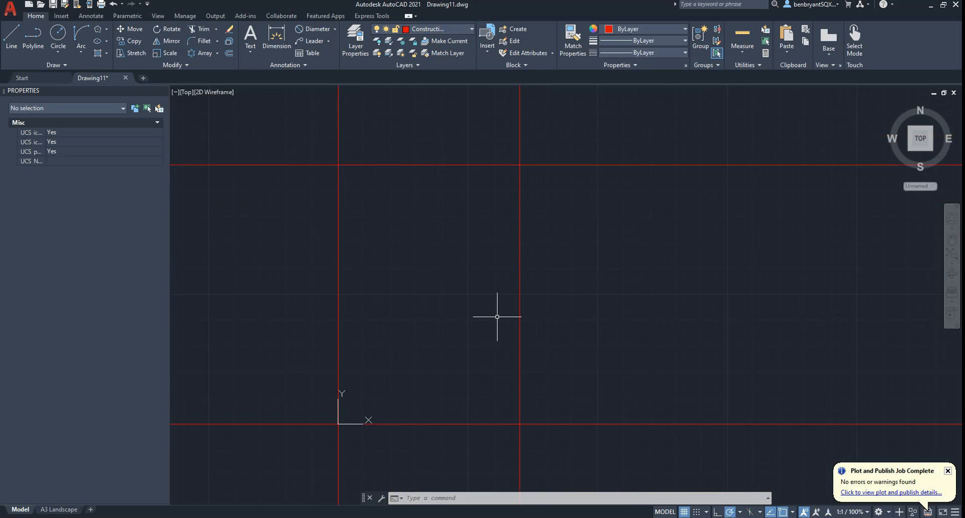
pyautogui.write('t')
pyautogui.press('Return')
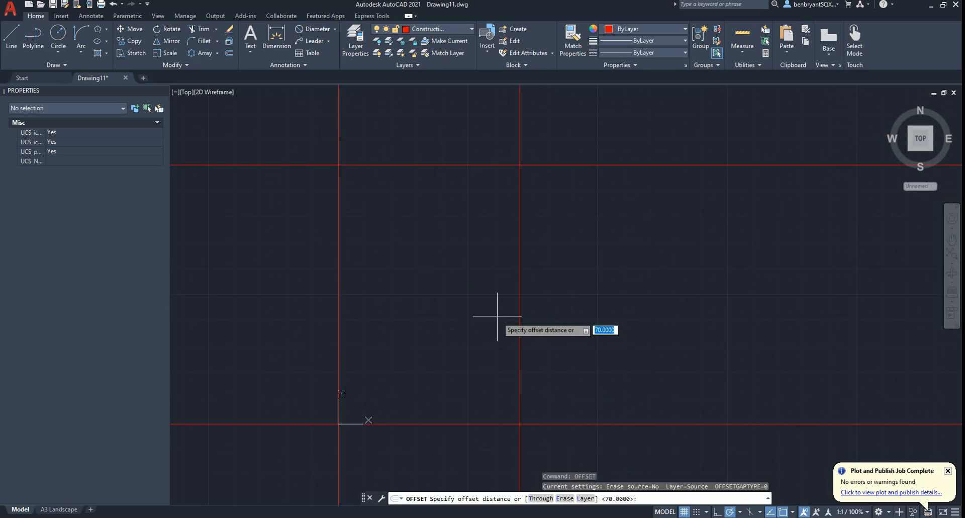
pyautogui.write('50')
pyautogui.press('Return')
pyautogui.click(485, 424)
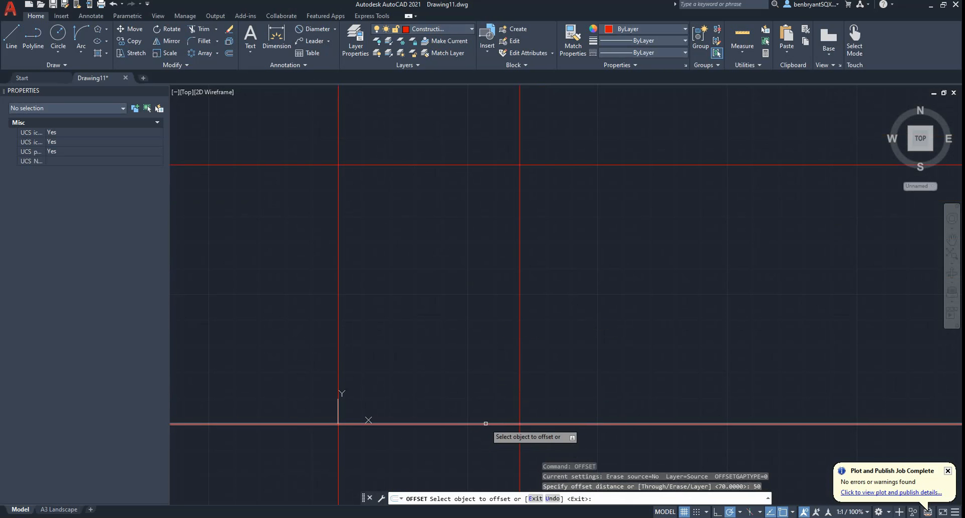
pyautogui.click(488, 333)
pyautogui.press('Escape')
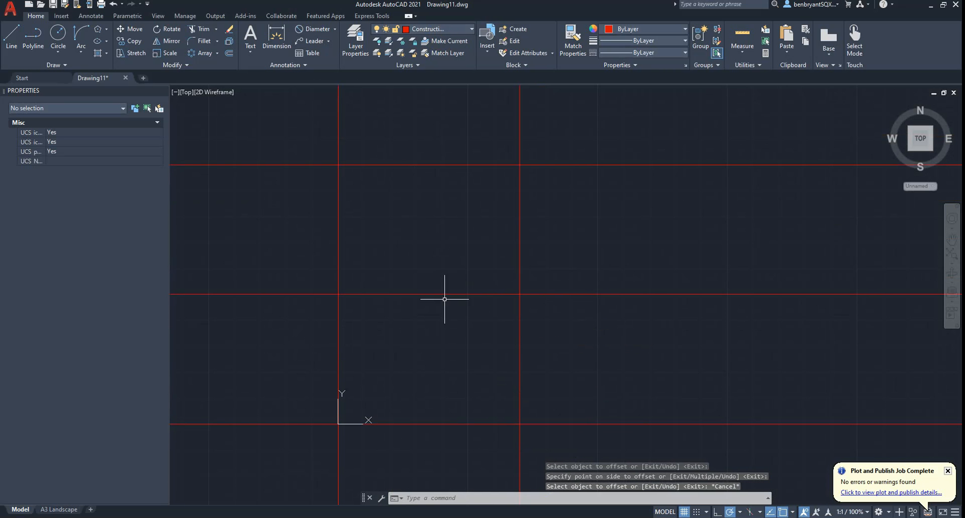
# Draw a circle of radius 25 centred on the origin, consulting Day 18.pdf for the outer radius.
pyautogui.hotkey('alt', 'Tab')
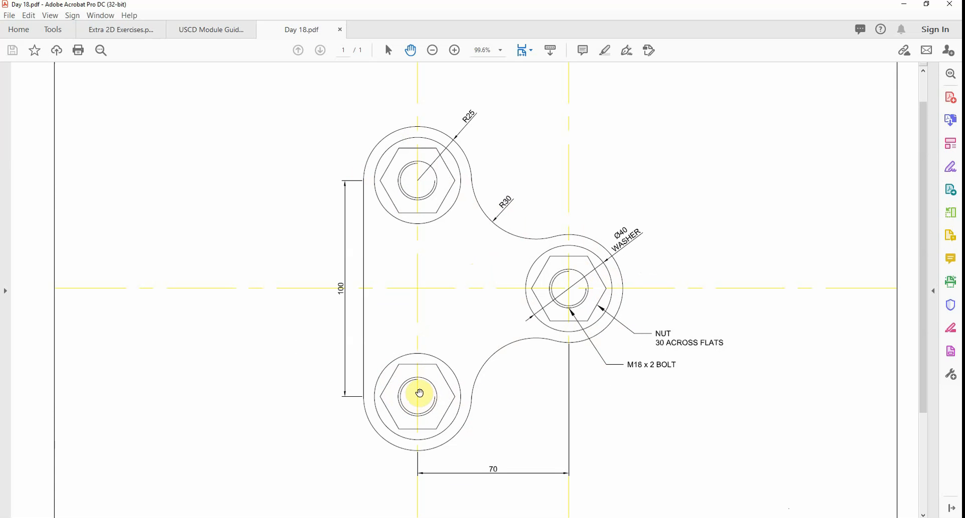
pyautogui.hotkey('alt', 'Tab')
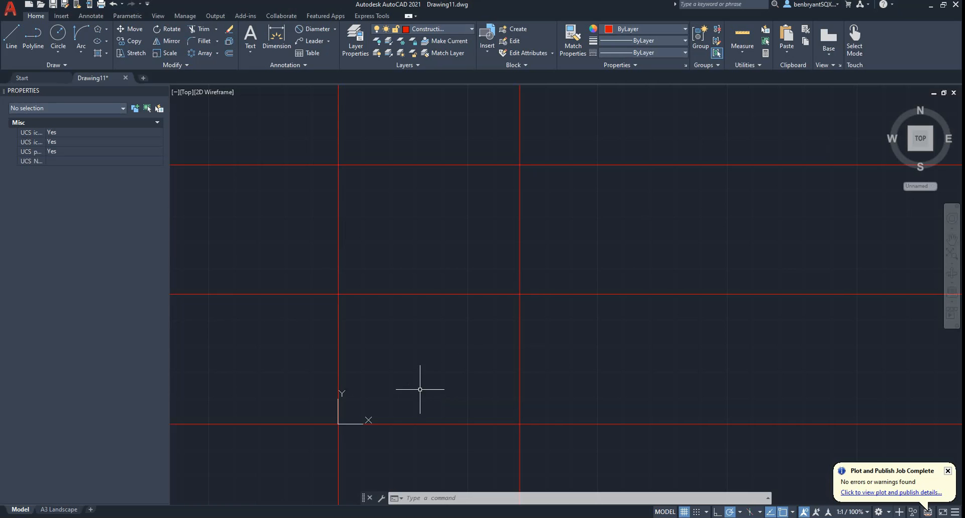
pyautogui.moveTo(420, 389); pyautogui.dragTo(459, 367, button='middle')
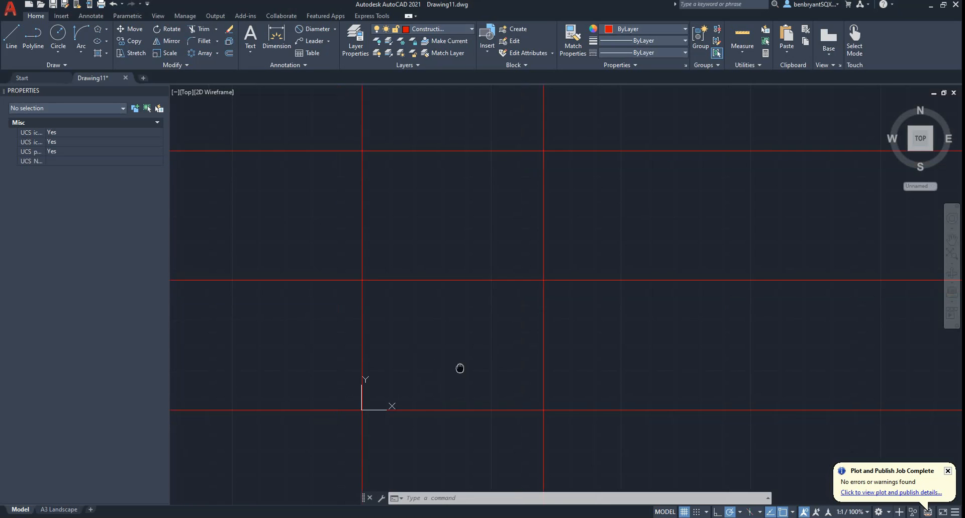
pyautogui.click(58, 37)
pyautogui.click(375, 401)
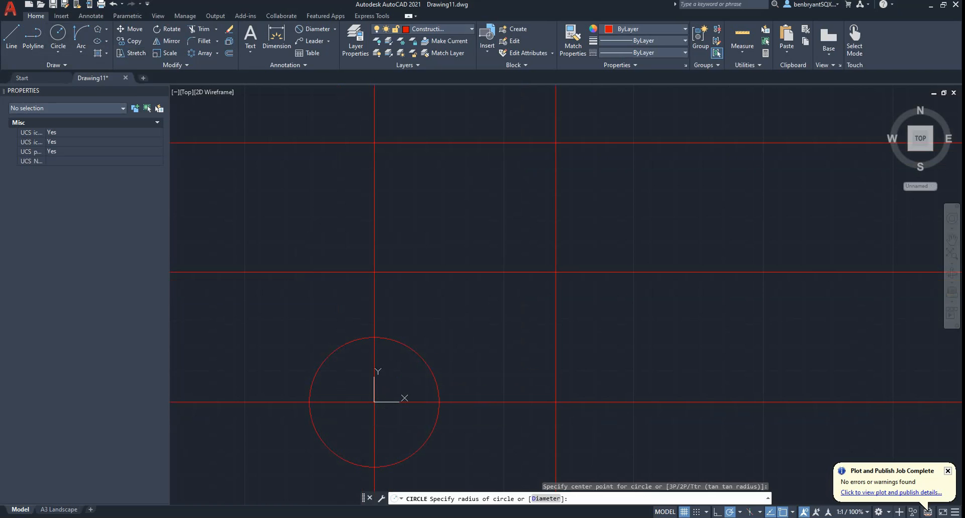
pyautogui.hotkey('alt', 'Tab')
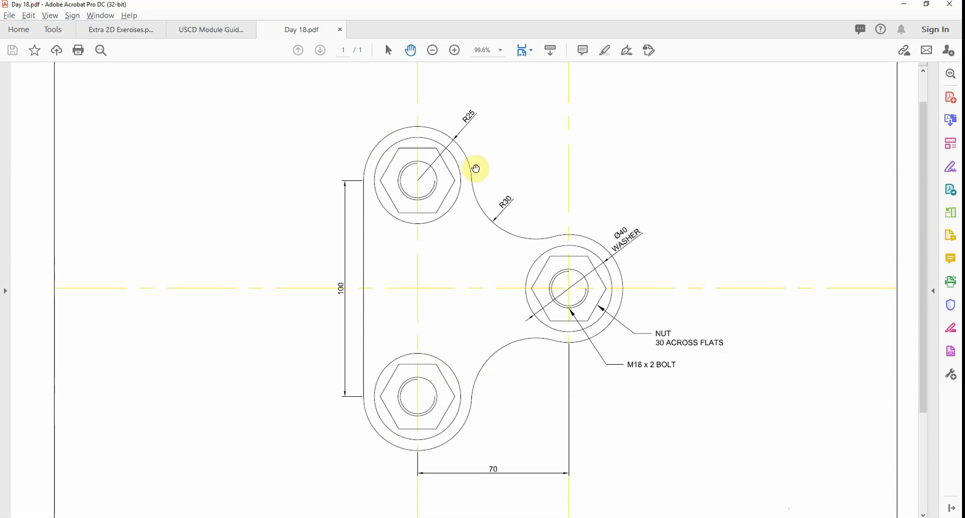
pyautogui.hotkey('alt', 'Tab')
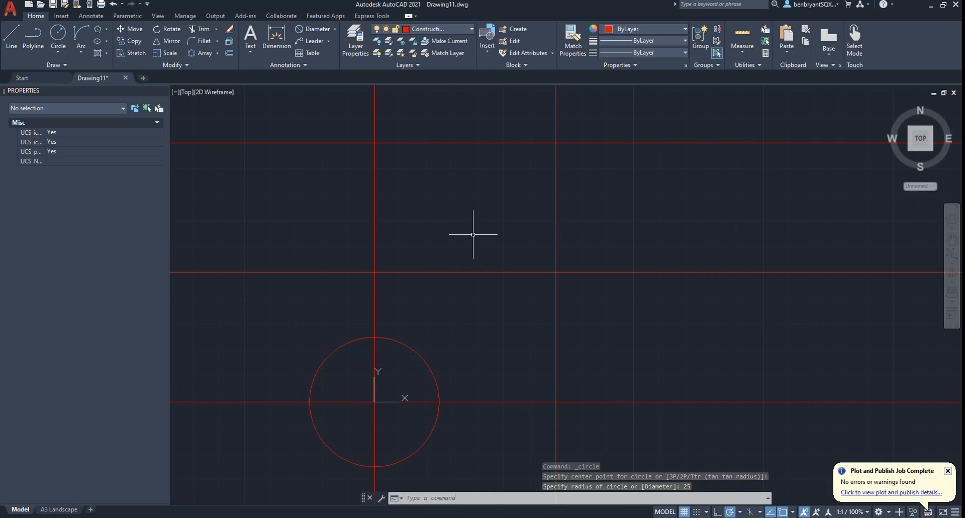
# Move the radius 25 circle from the Construction layer to the Drawing layer.
pyautogui.click(420, 355)
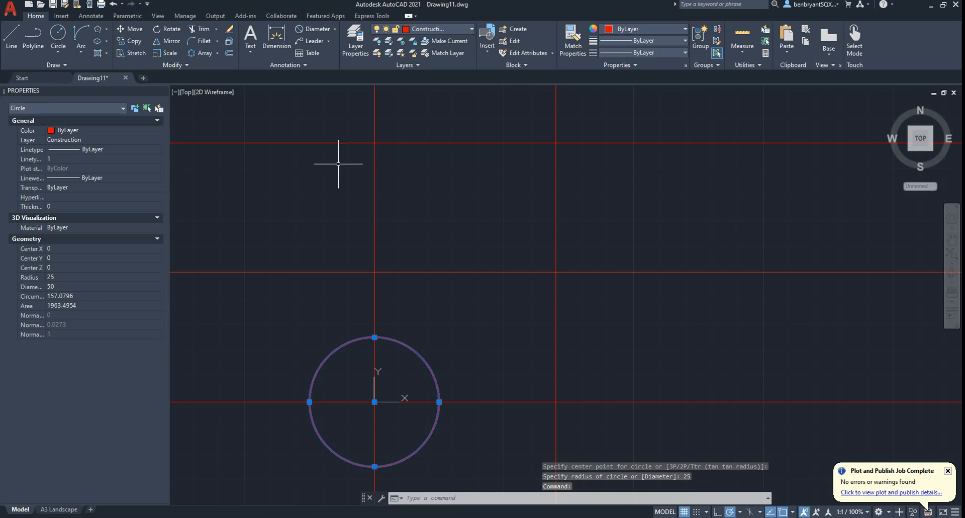
pyautogui.click(431, 28)
pyautogui.click(439, 115)
pyautogui.press('Escape')
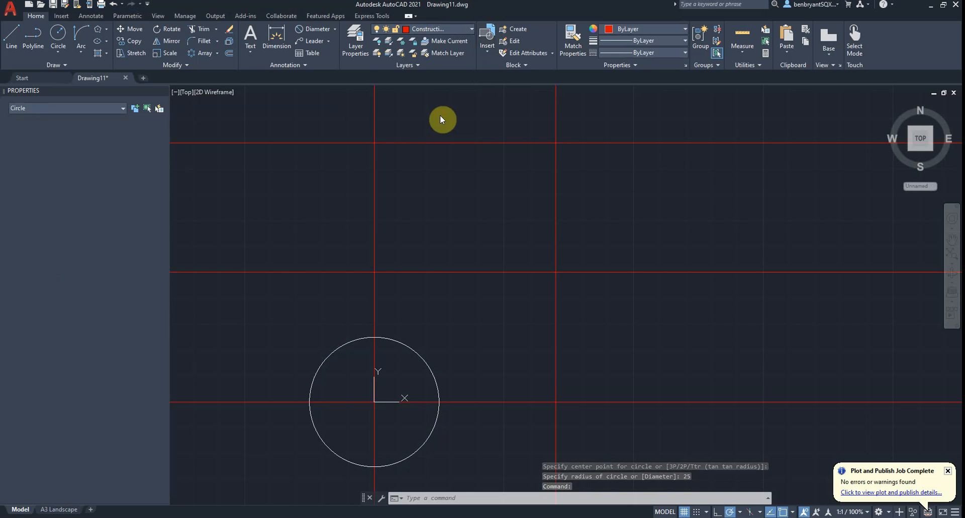
pyautogui.press('Escape')
pyautogui.press('Escape')
# Make the Drawing layer current and draw the washer circle of radius 20 centred on the origin.
pyautogui.click(451, 30)
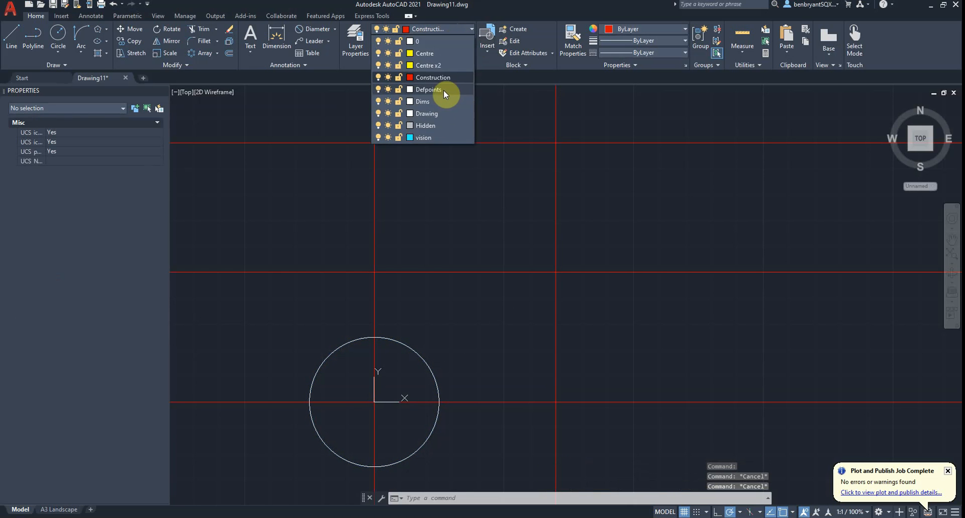
pyautogui.click(435, 114)
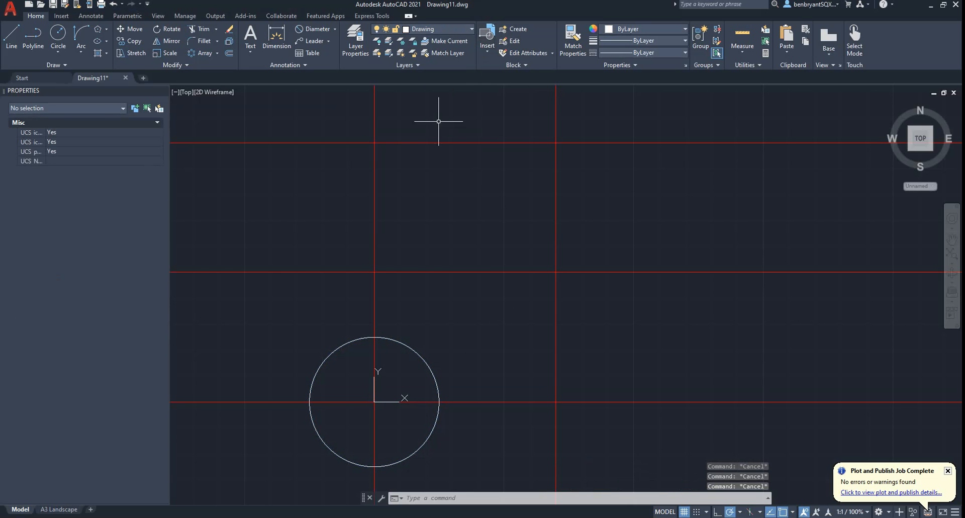
pyautogui.click(58, 35)
pyautogui.hotkey('alt', 'Tab')
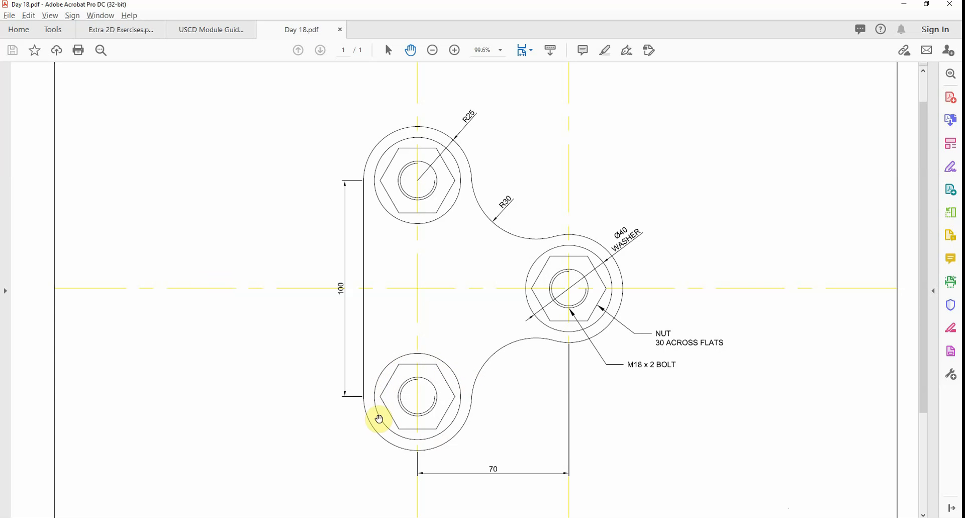
pyautogui.hotkey('alt', 'Tab')
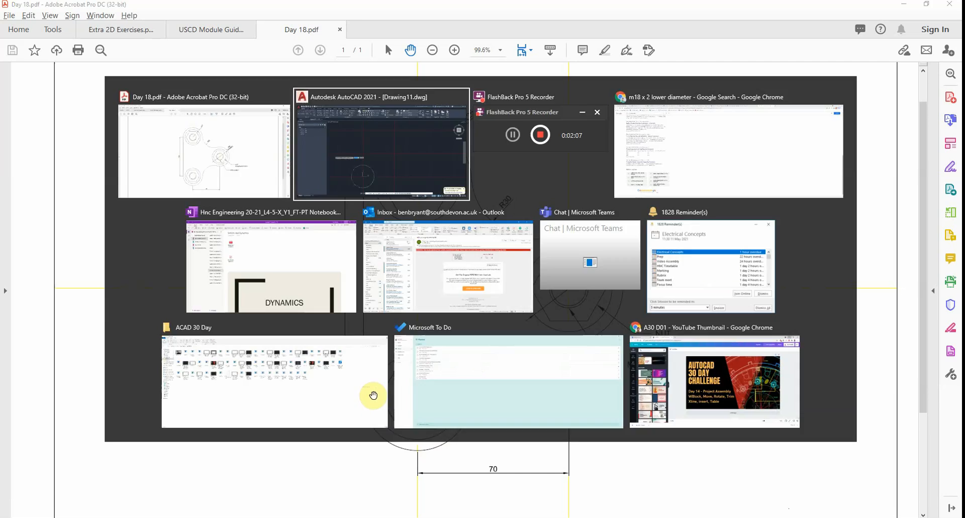
pyautogui.click(375, 402)
pyautogui.write('20')
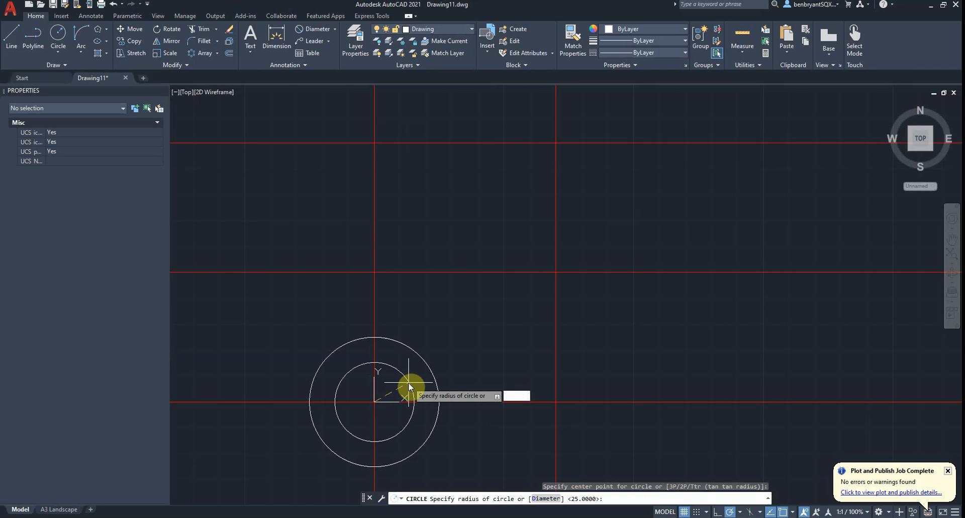
pyautogui.press('Return')
pyautogui.click(346, 349)
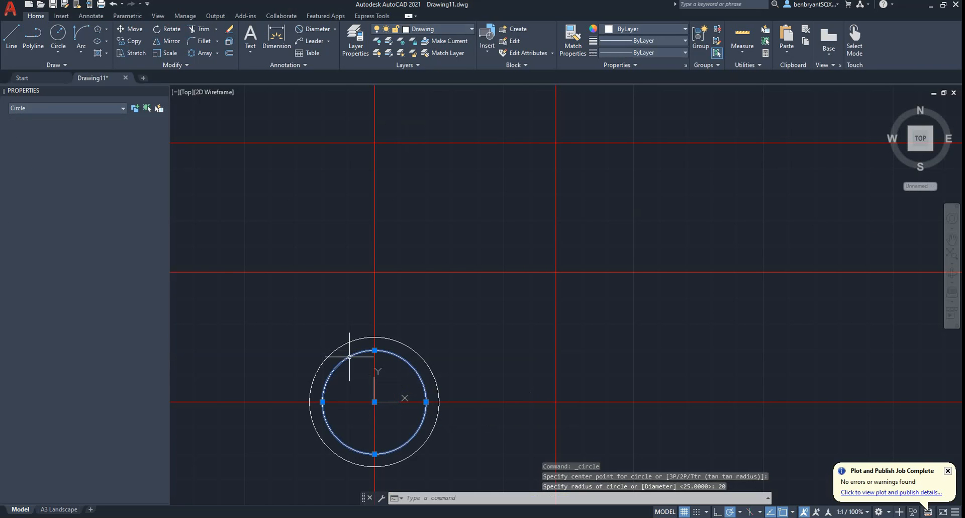
pyautogui.press('Escape')
# Check the nut and bolt callouts in Day 18.pdf and return to the AutoCAD drawing.
pyautogui.hotkey('alt', 'Tab')
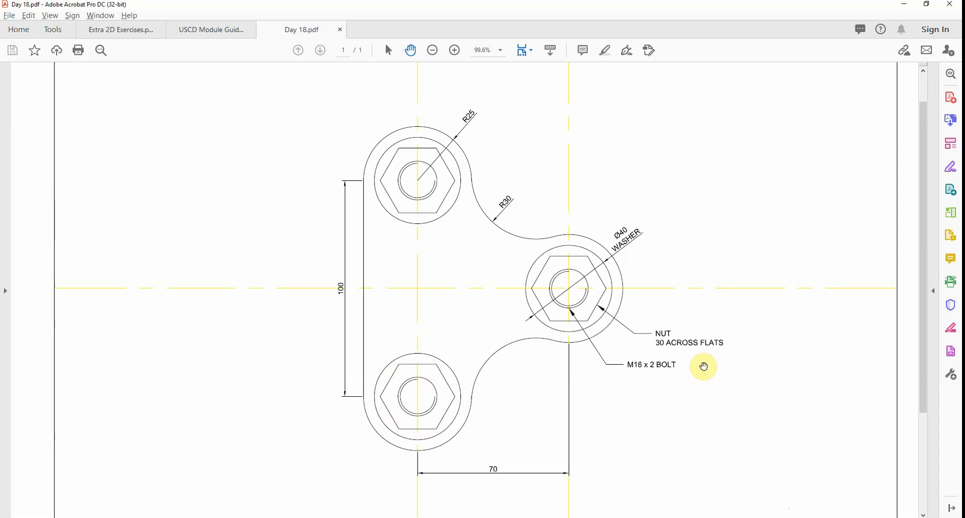
pyautogui.hotkey('alt', 'Tab')
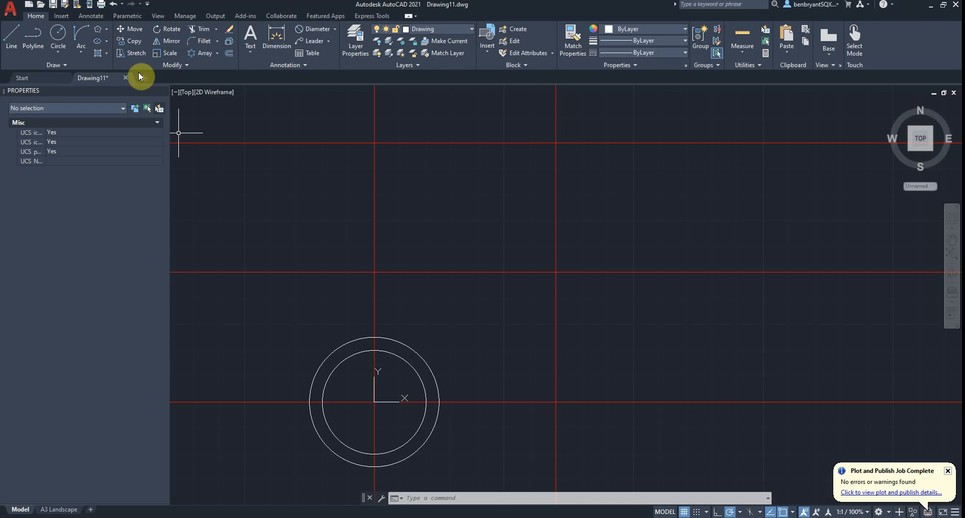
# Draw a six-sided polygon centred on 0,0, circumscribed about a circle of radius 15, for the nut.
pyautogui.click(106, 31)
pyautogui.click(97, 57)
pyautogui.click(108, 30)
pyautogui.click(100, 69)
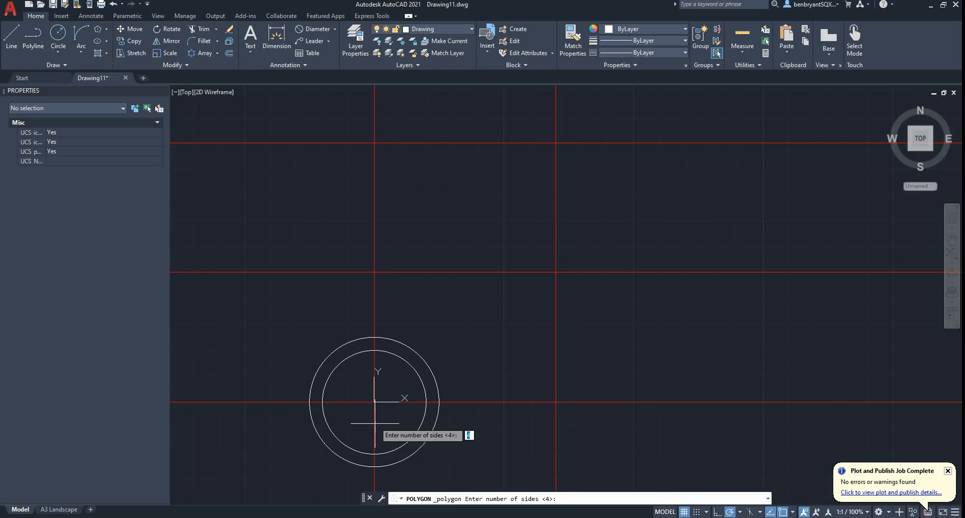
pyautogui.write('6')
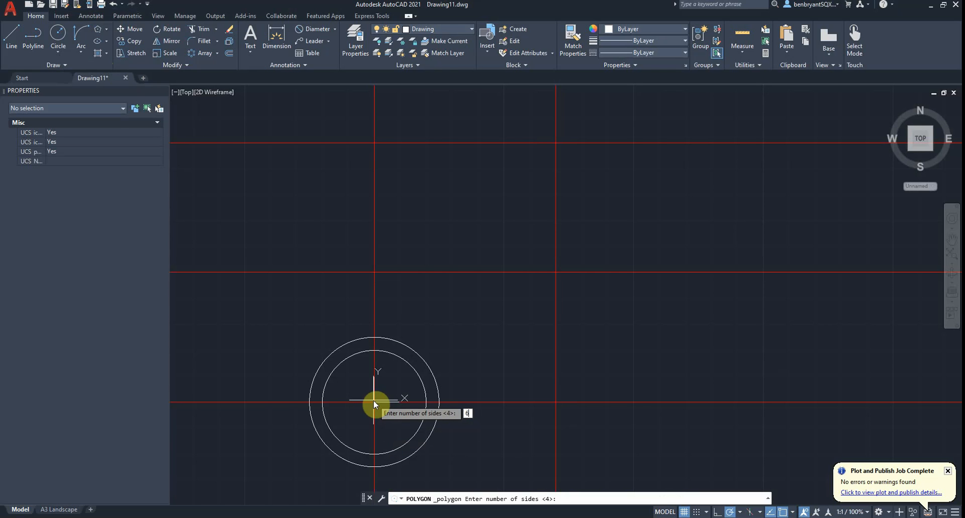
pyautogui.press('Return')
pyautogui.write('0')
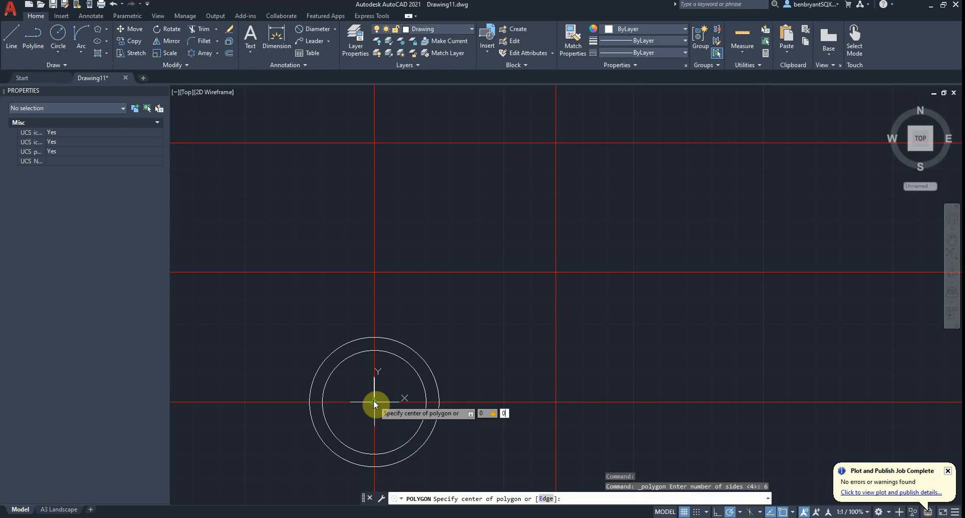
pyautogui.write(',0')
pyautogui.press('Return')
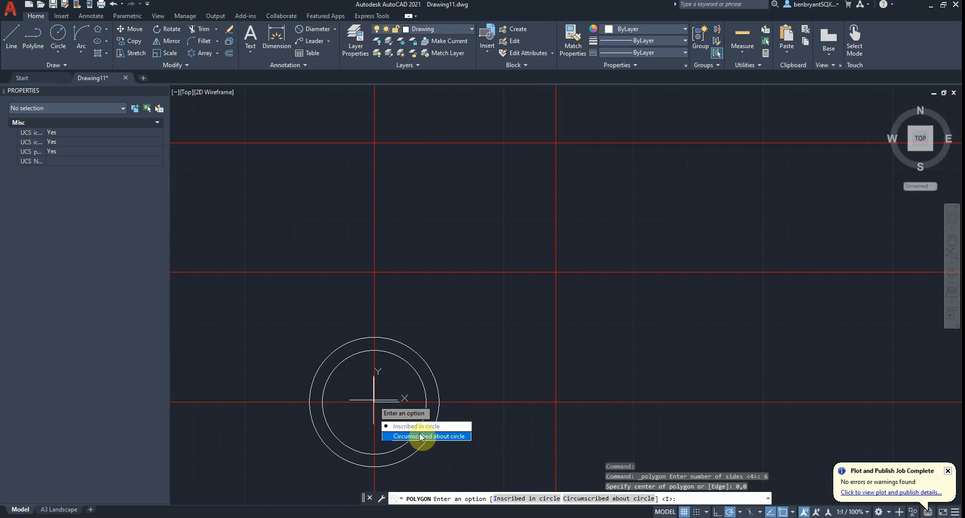
pyautogui.click(457, 435)
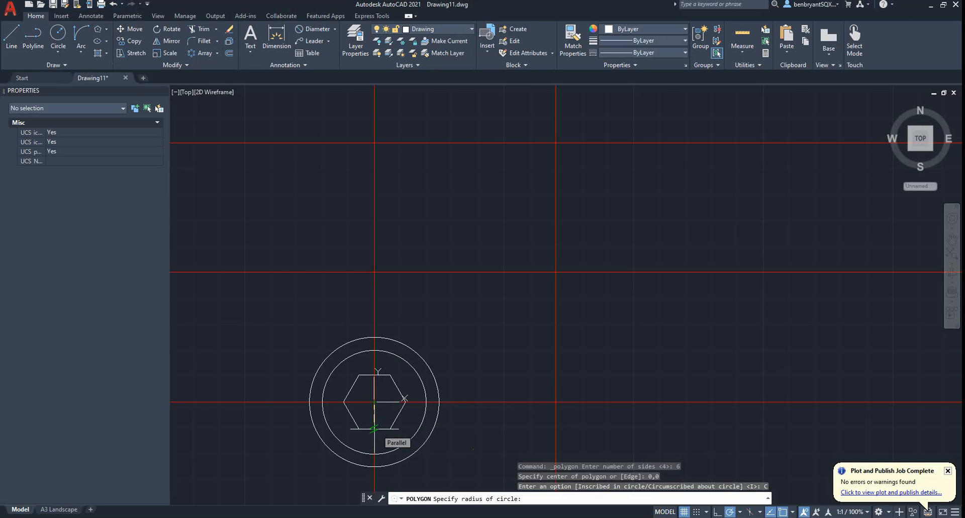
pyautogui.write('15')
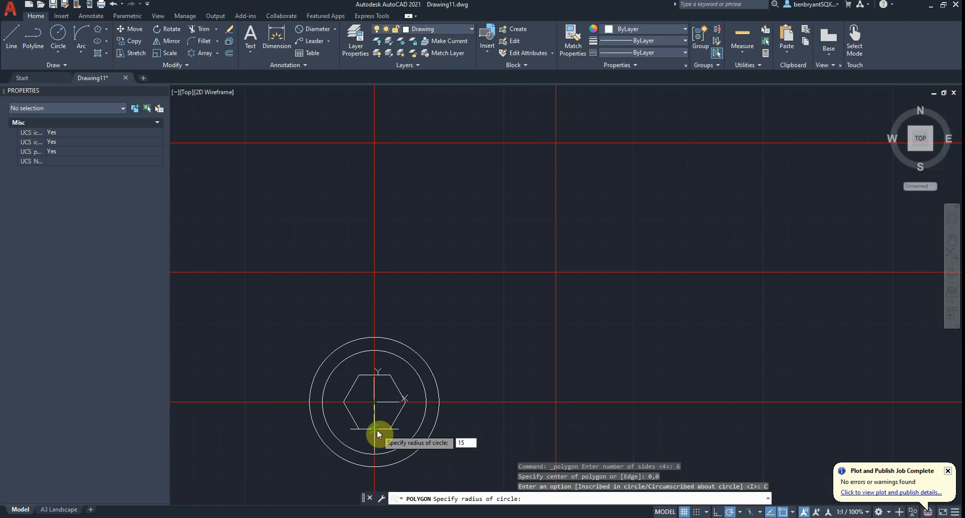
pyautogui.press('Return')
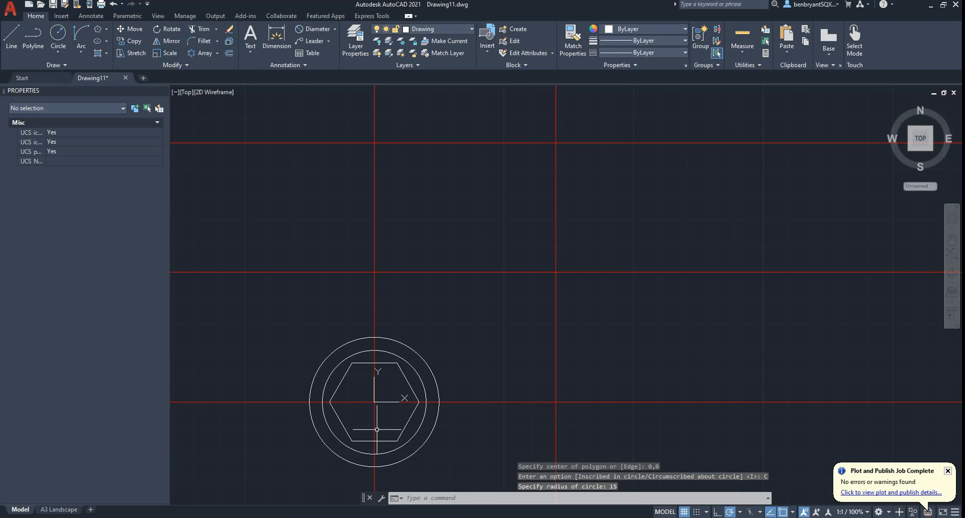
# Check the hexagon's across-flats distance with a temporary aligned dimension, then cancel it.
pyautogui.click(335, 29)
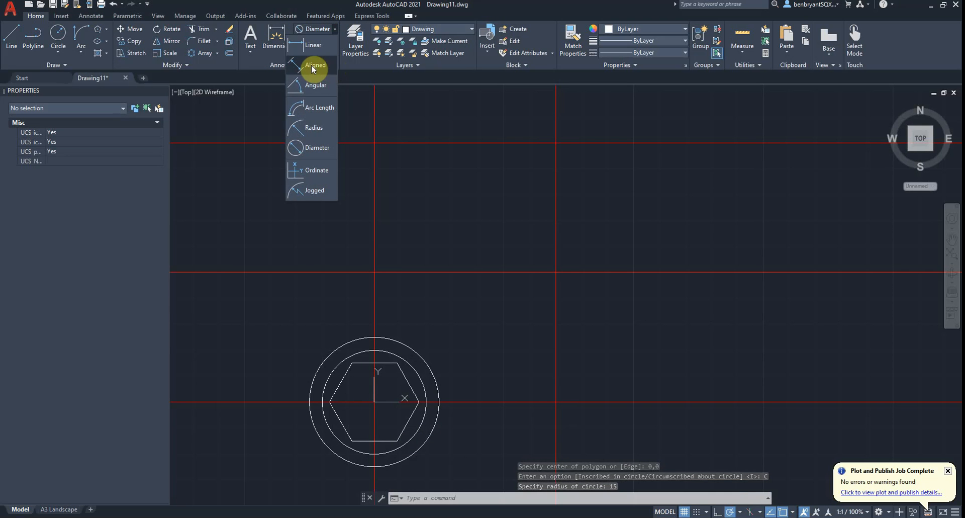
pyautogui.click(317, 65)
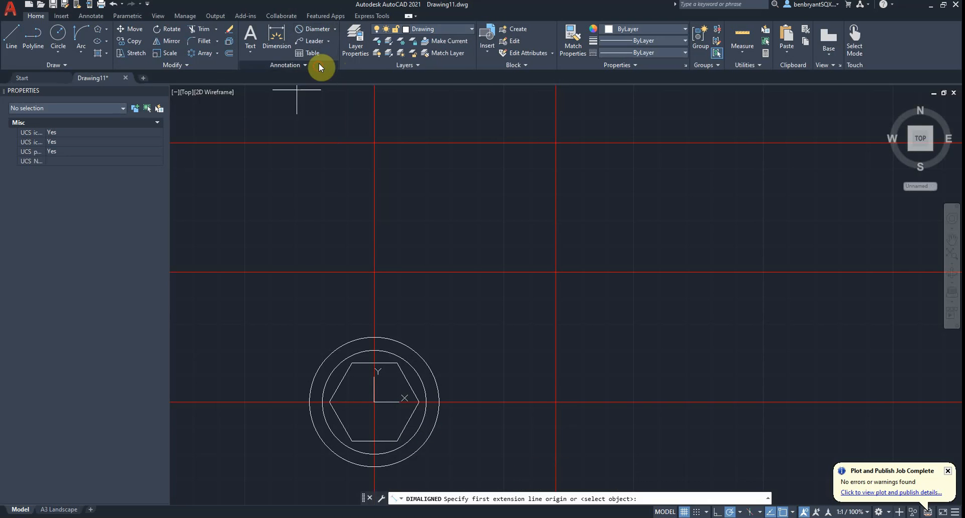
pyautogui.click(341, 381)
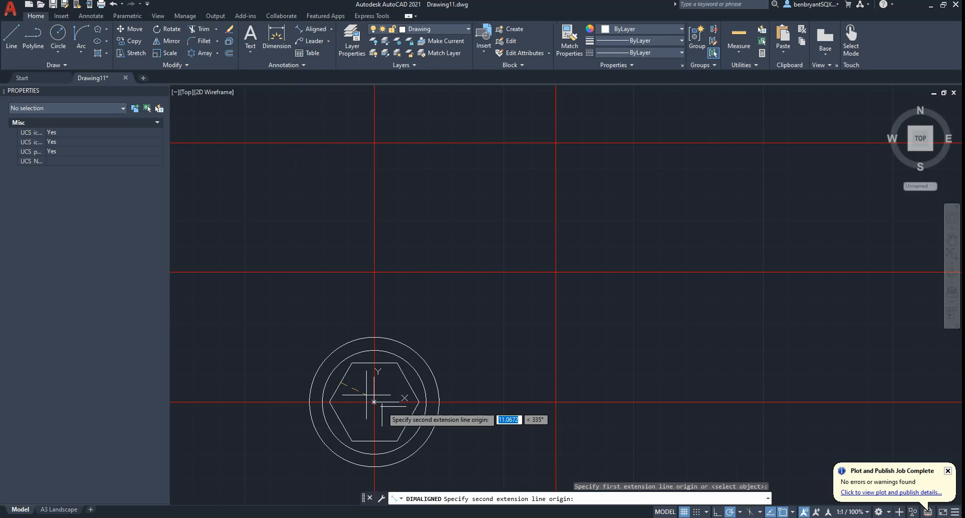
pyautogui.click(408, 421)
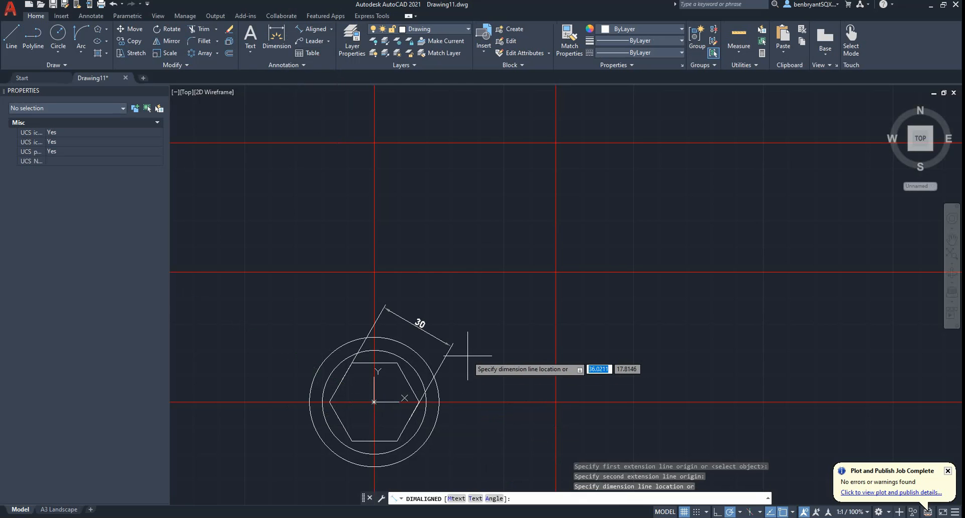
pyautogui.press('Escape')
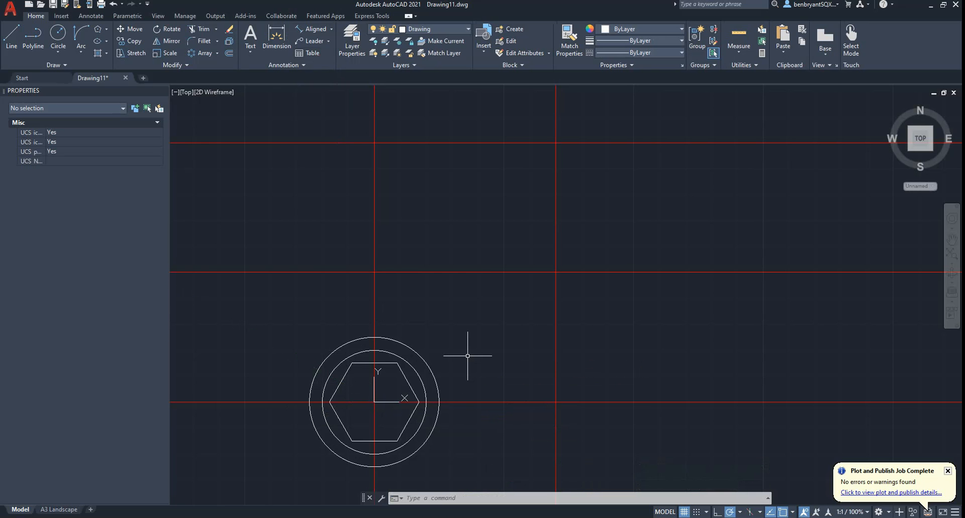
# Consult the bolt callout in Day 18.pdf and draw a circle of diameter 18 centred on the origin in AutoCAD.
pyautogui.hotkey('alt', 'Tab')
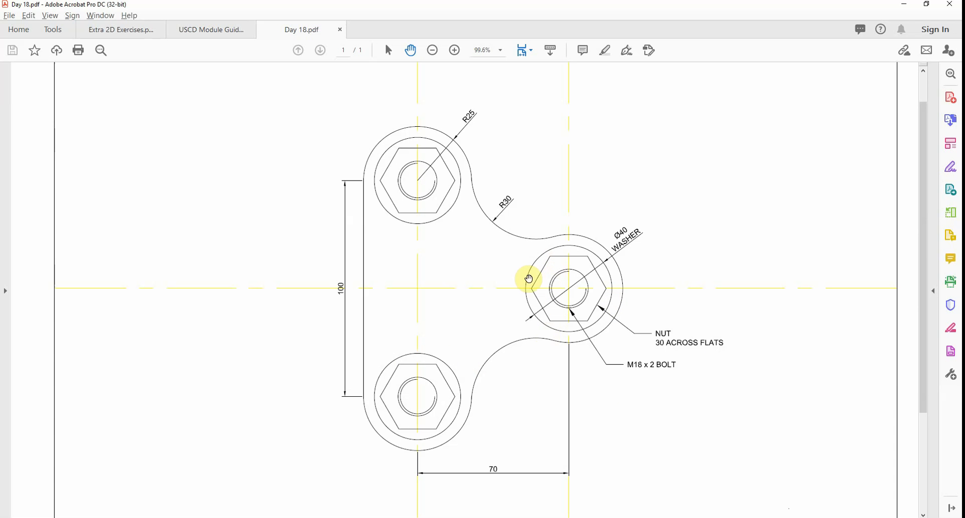
pyautogui.hotkey('alt', 'Tab')
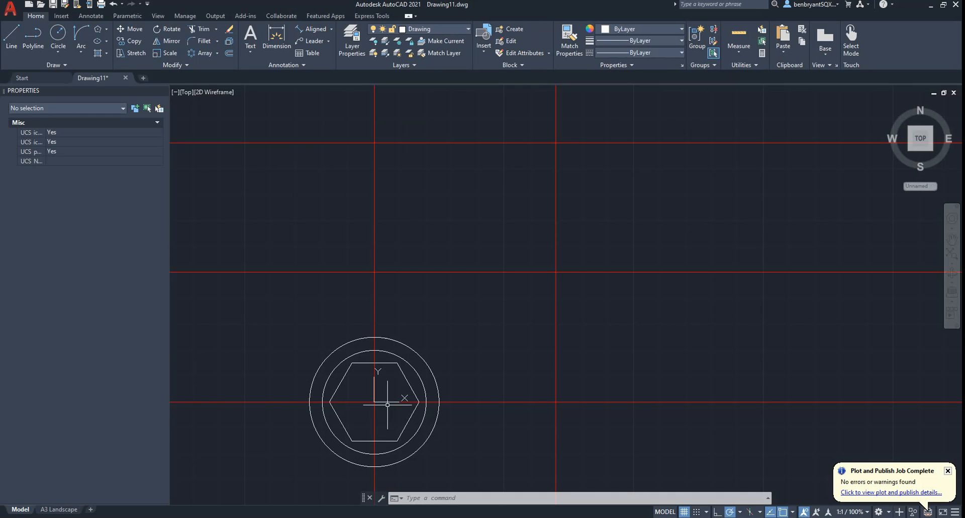
pyautogui.write('c')
pyautogui.press('Return')
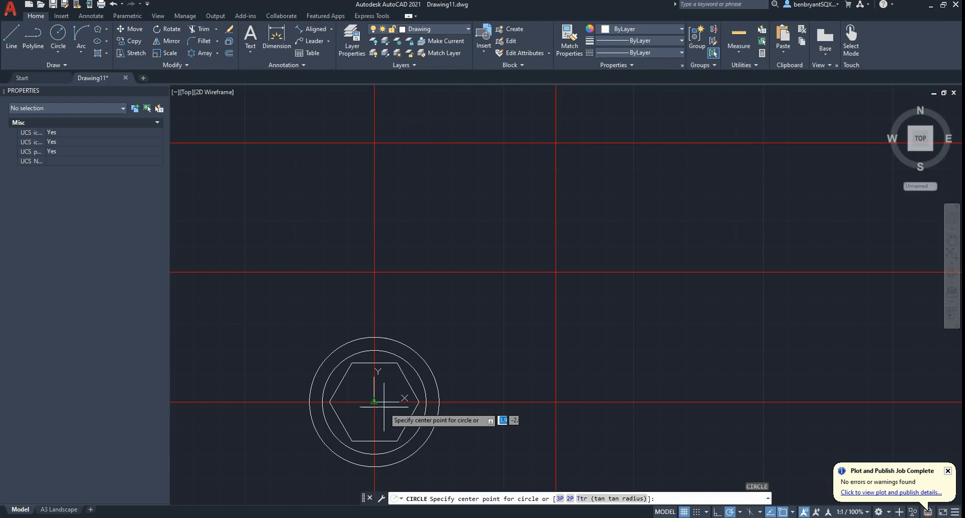
pyautogui.click(374, 402)
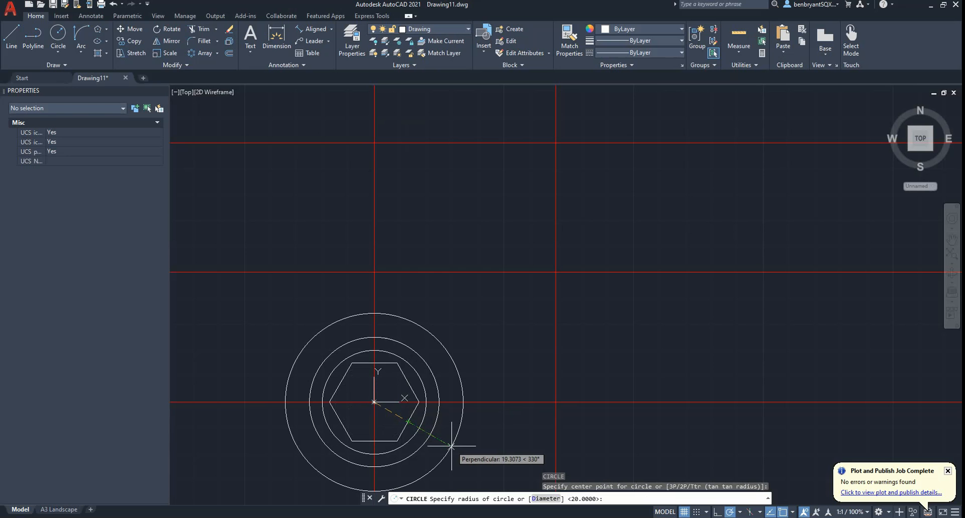
pyautogui.write('d')
pyautogui.press('Return')
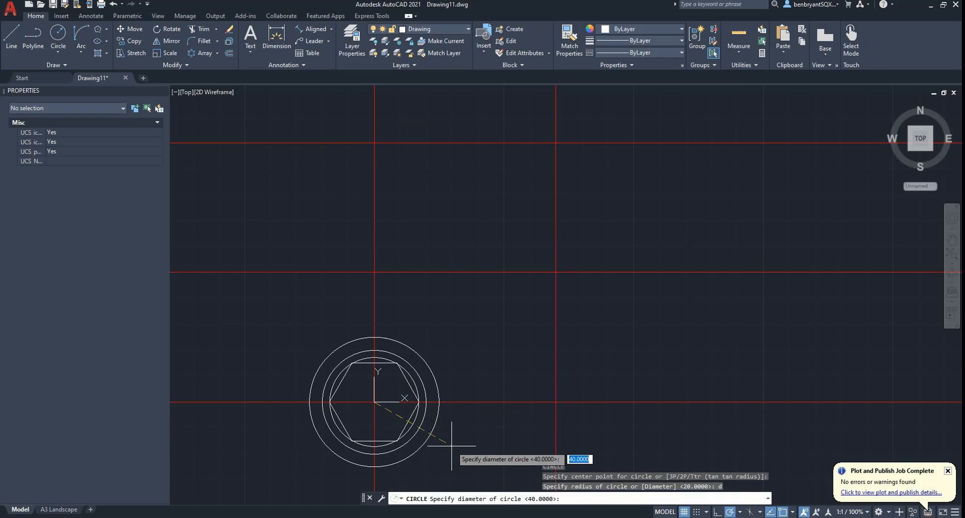
pyautogui.write('18')
pyautogui.press('Return')
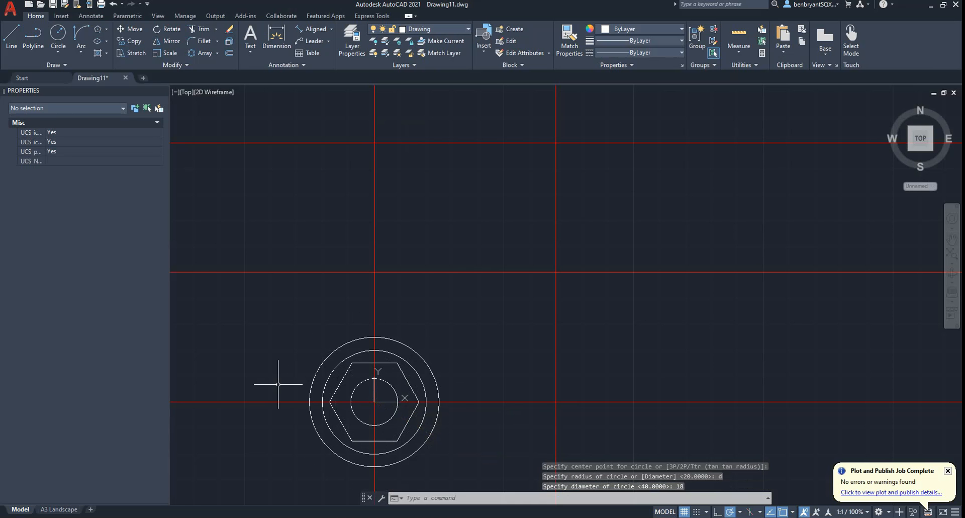
# Recheck the bolt callout in Day 18.pdf and offset the 18 mm bolt circle inwards by 1 in AutoCAD.
pyautogui.scroll(4, 278, 384)
pyautogui.moveTo(462, 348); pyautogui.dragTo(377, 218, button='middle')
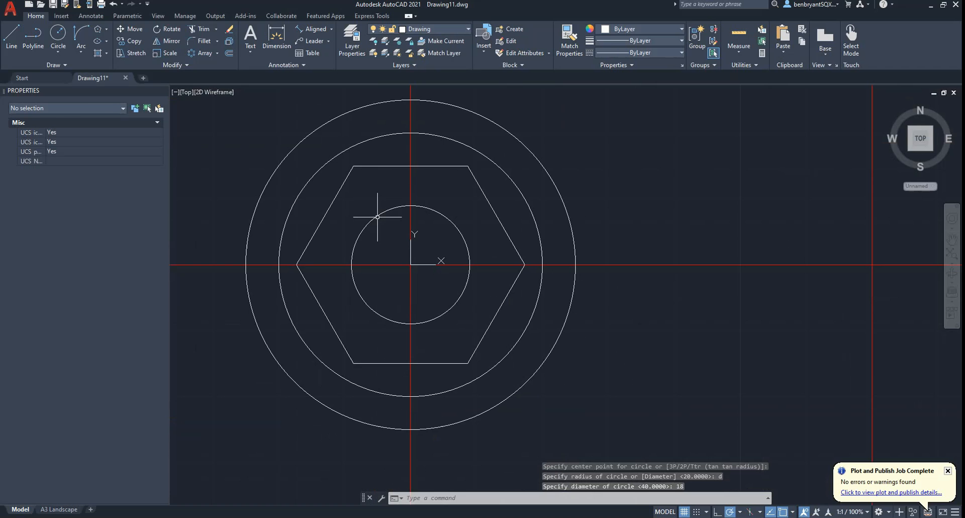
pyautogui.hotkey('alt', 'Tab')
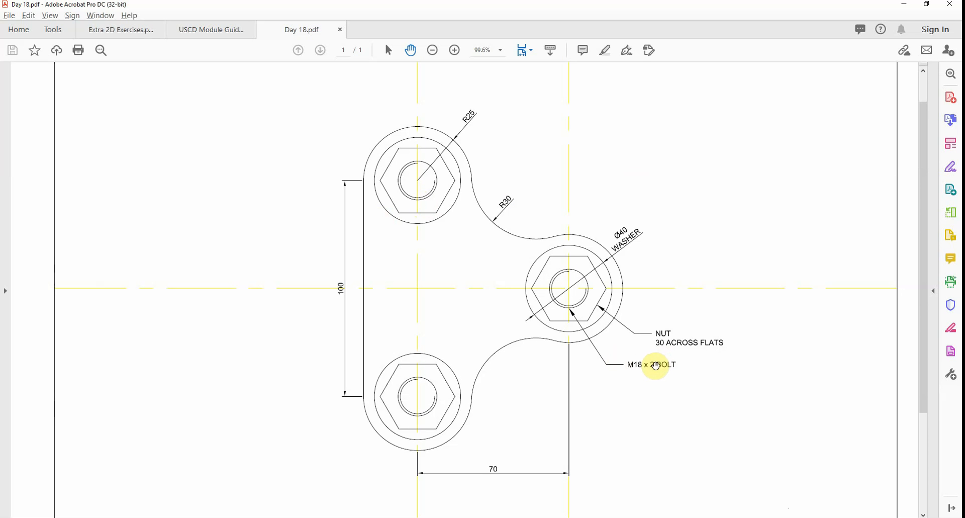
pyautogui.hotkey('alt', 'Tab')
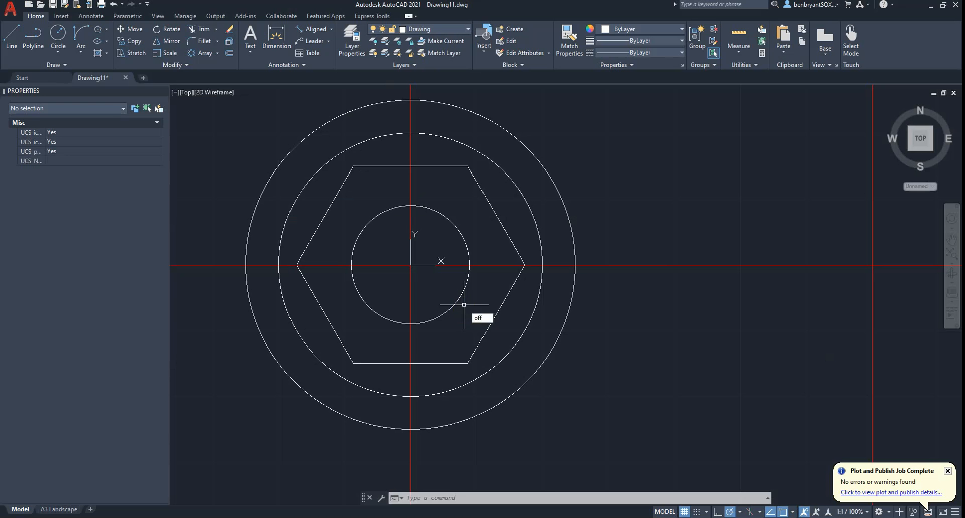
pyautogui.write('1')
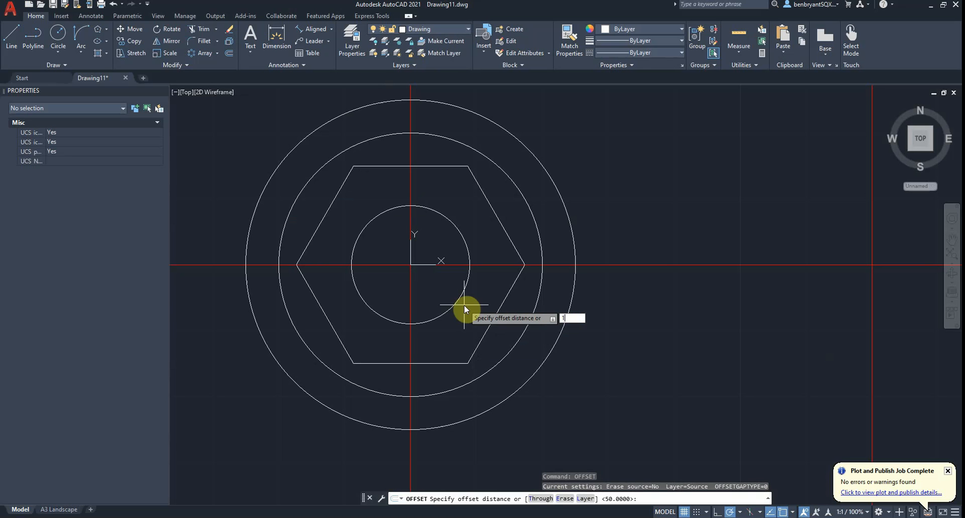
pyautogui.press('Return')
pyautogui.click(452, 225)
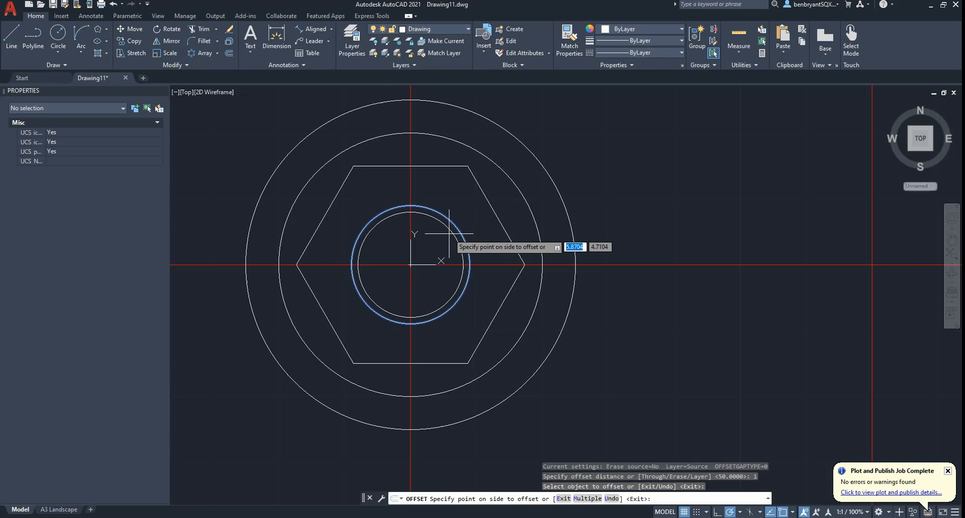
pyautogui.click(442, 257)
pyautogui.press('Escape')
# Trim away the upper-right quarter of the inner bolt circle to form the thread arc.
pyautogui.scroll(2, 443, 246)
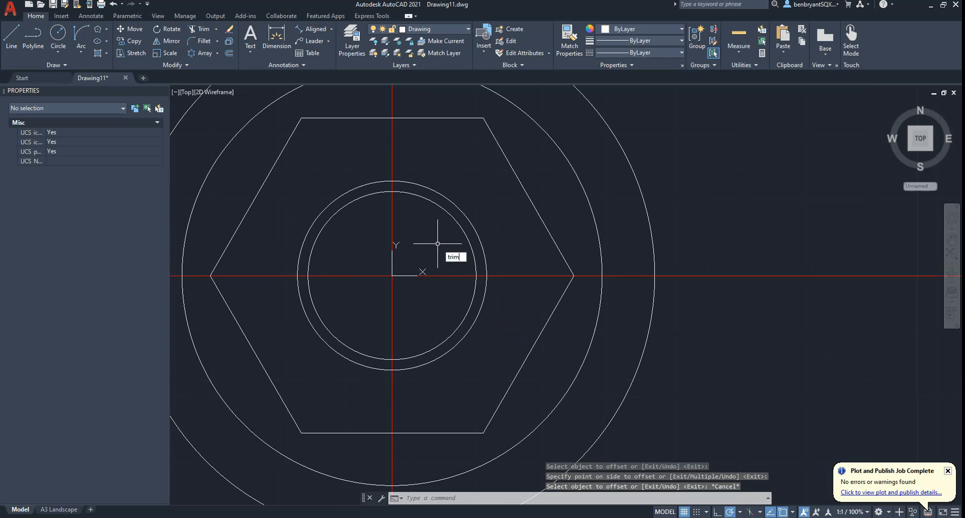
pyautogui.write('trim')
pyautogui.press('Return')
pyautogui.click(456, 220)
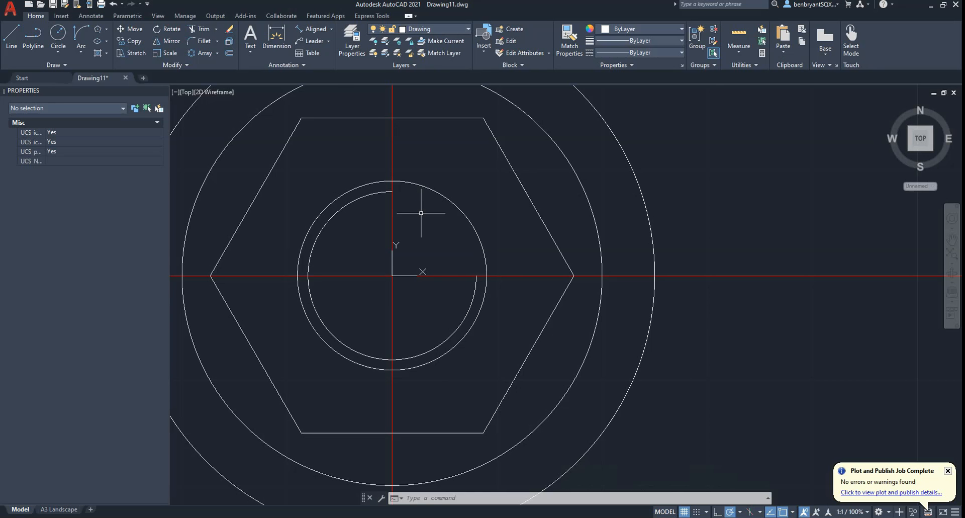
# Following Day 18.pdf, copy the whole washer, nut and bolt group from the origin to the upper-left and middle-right construction line intersections.
pyautogui.scroll(-3, 450, 233)
pyautogui.moveTo(517, 240); pyautogui.dragTo(505, 287, button='middle')
pyautogui.scroll(-3, 511, 278)
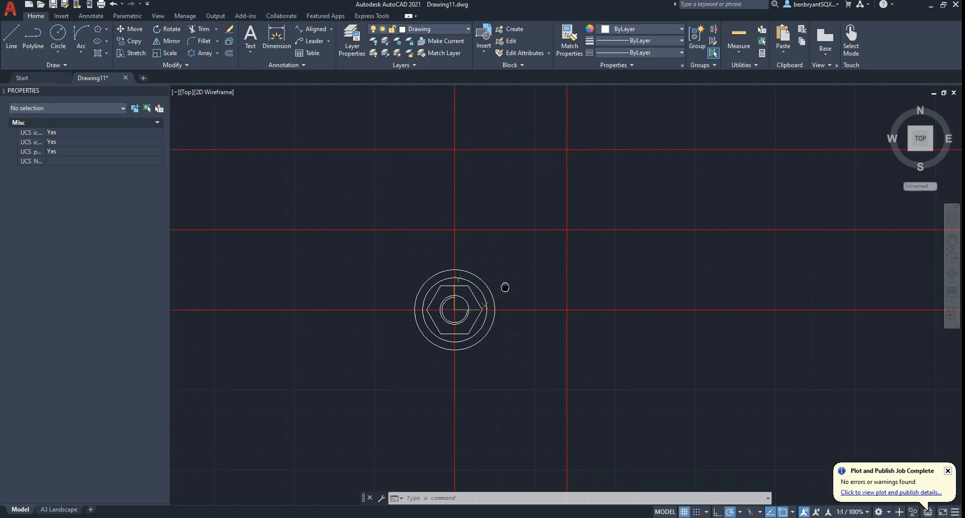
pyautogui.scroll(2, 503, 288)
pyautogui.hotkey('alt', 'Tab')
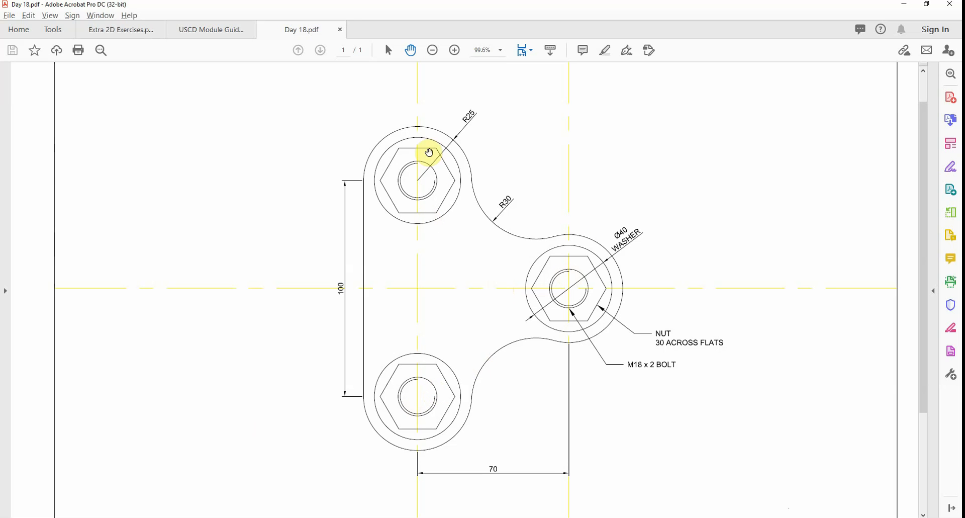
pyautogui.hotkey('alt', 'Tab')
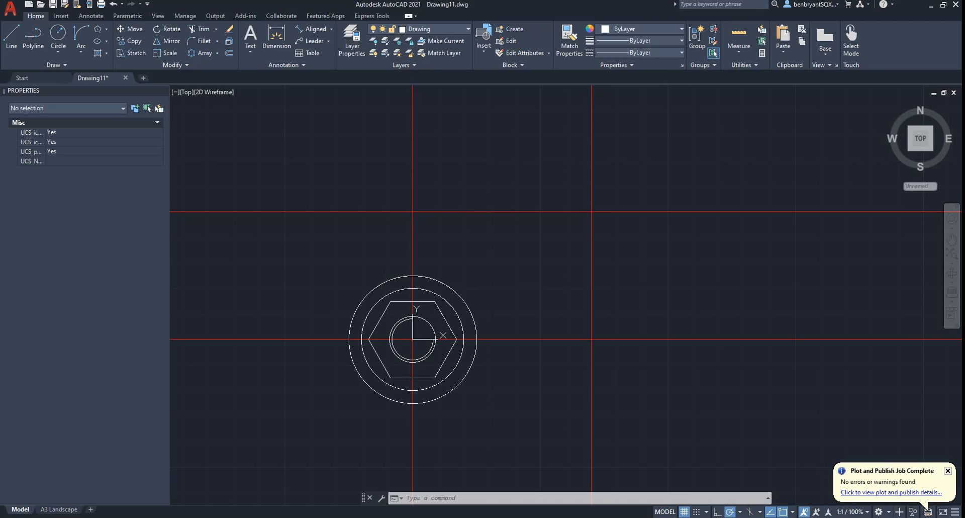
pyautogui.write('copy')
pyautogui.press('Return')
pyautogui.click(311, 251)
pyautogui.click(531, 429)
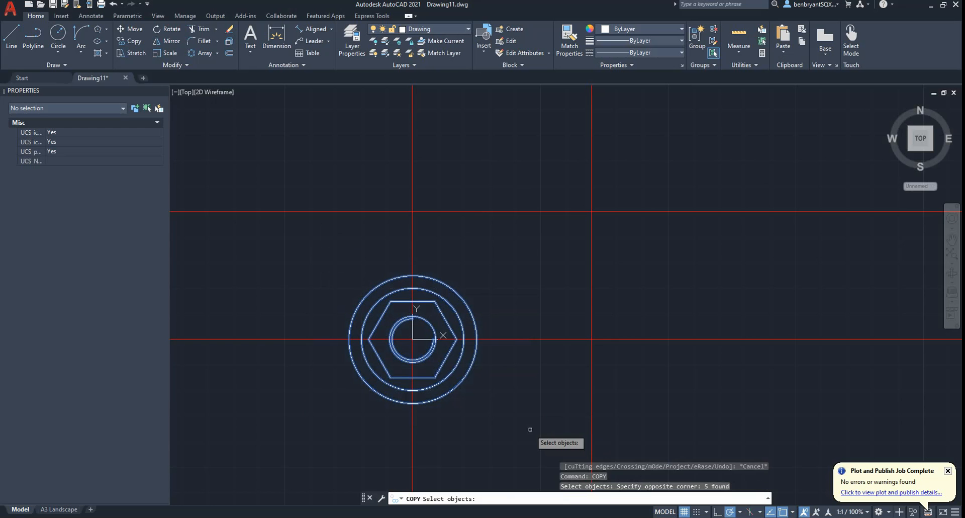
pyautogui.press('Return')
pyautogui.click(412, 339)
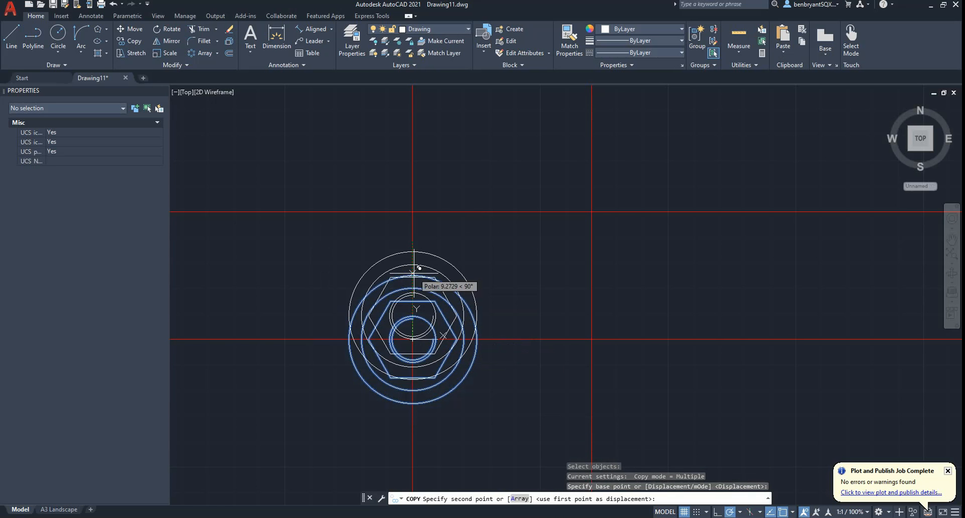
pyautogui.scroll(2, 514, 216)
pyautogui.scroll(-4, 514, 222)
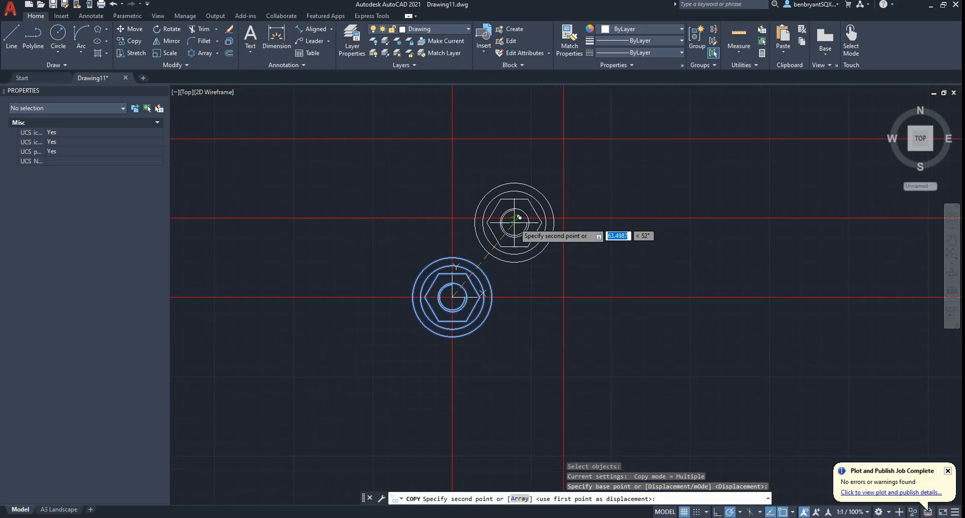
pyautogui.moveTo(514, 217); pyautogui.dragTo(462, 261, button='middle')
pyautogui.click(397, 173)
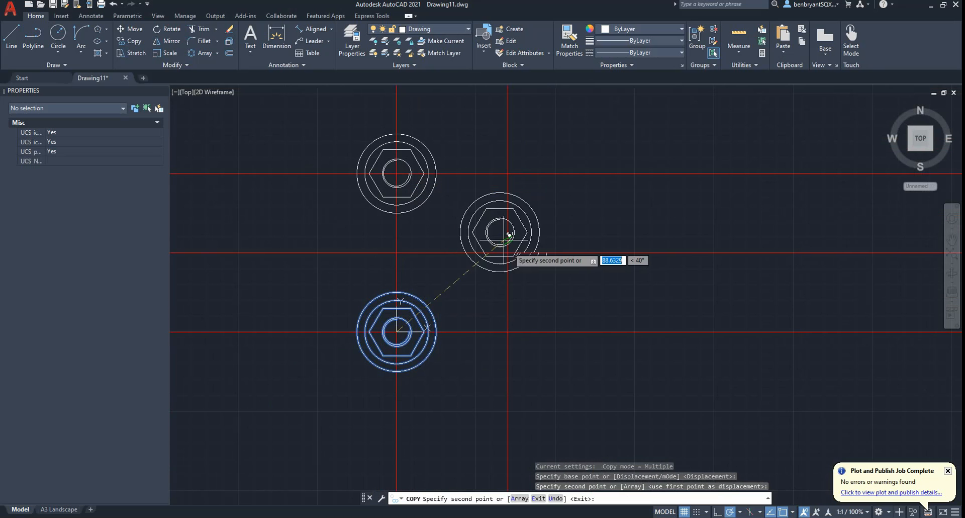
pyautogui.click(508, 253)
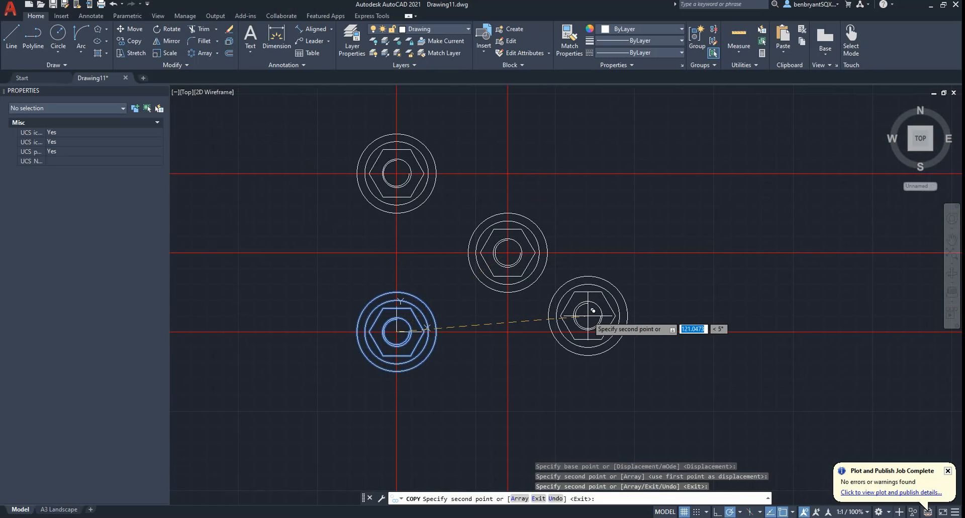
pyautogui.press('Escape')
# Draw a vertical line joining the left edges of the outer circles of the upper-left and lower-left lobes.
pyautogui.scroll(2, 597, 325)
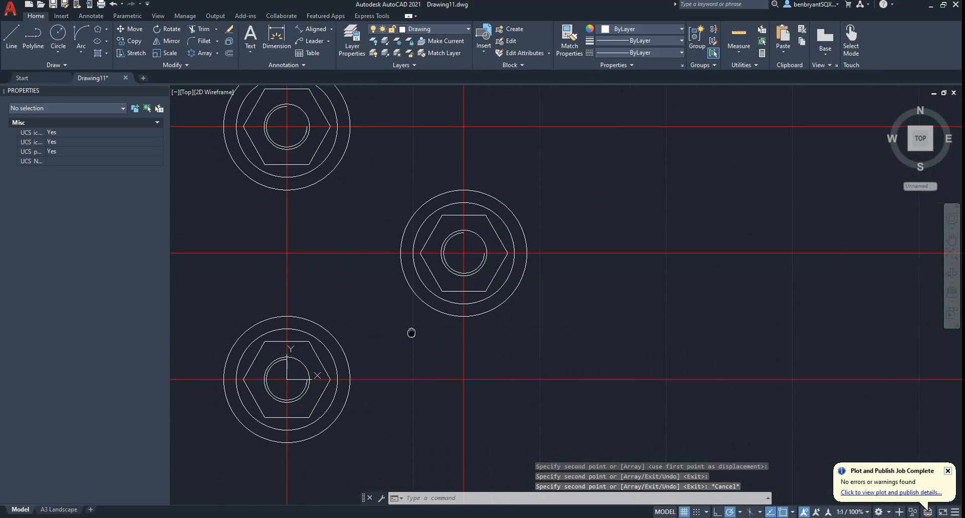
pyautogui.moveTo(411, 332); pyautogui.dragTo(462, 354, button='middle')
pyautogui.click(14, 40)
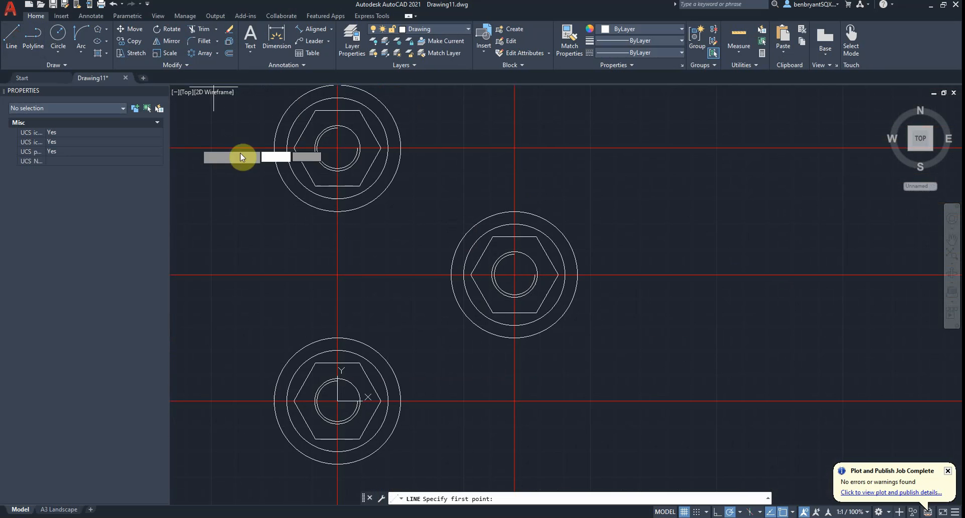
pyautogui.click(274, 148)
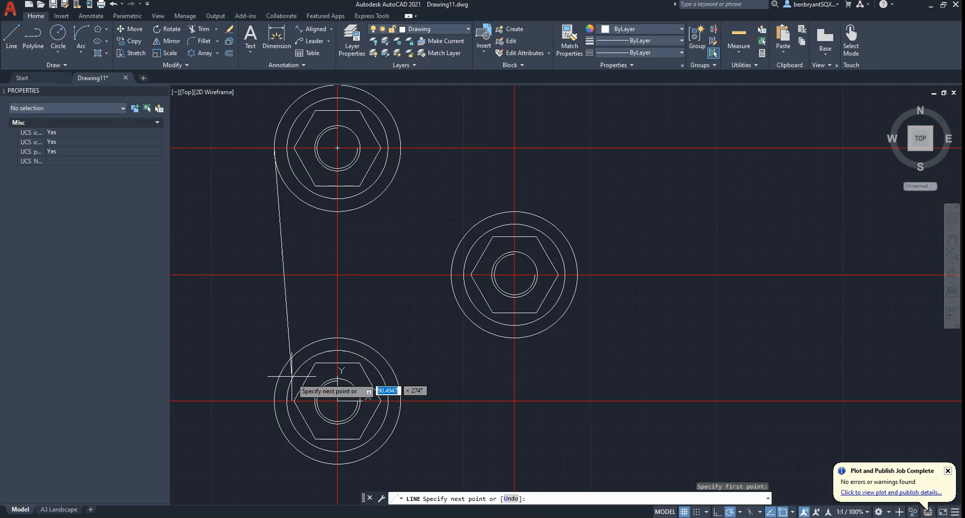
pyautogui.click(273, 400)
pyautogui.press('Return')
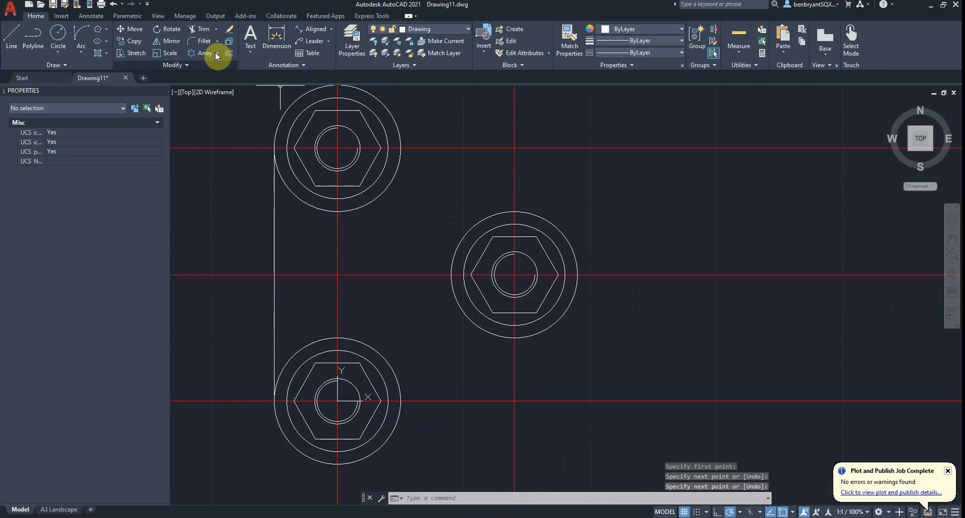
# Consult the R30 callout in Day 18.pdf and fillet the upper-left and middle-right outer circles with radius 30 in AutoCAD, using the Multiple option.
pyautogui.hotkey('alt', 'Tab')
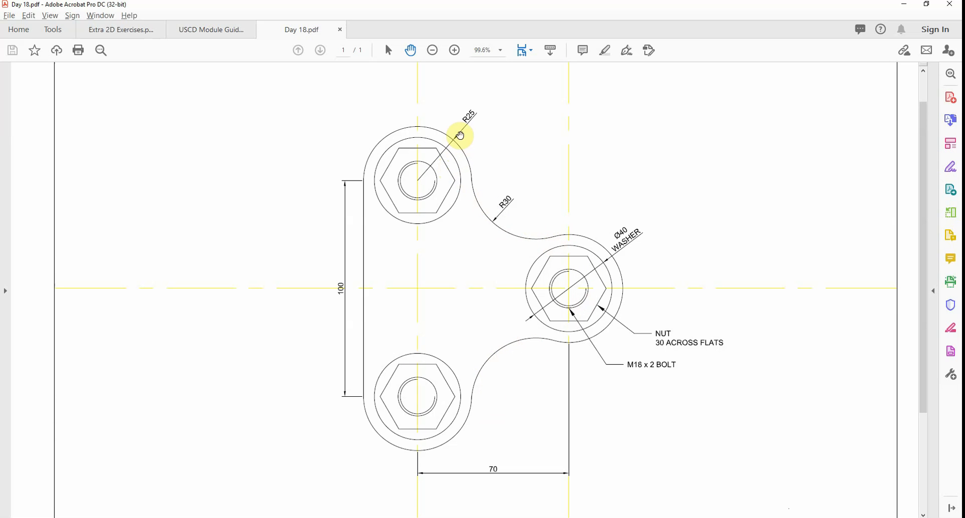
pyautogui.hotkey('alt', 'Tab')
pyautogui.write('fi')
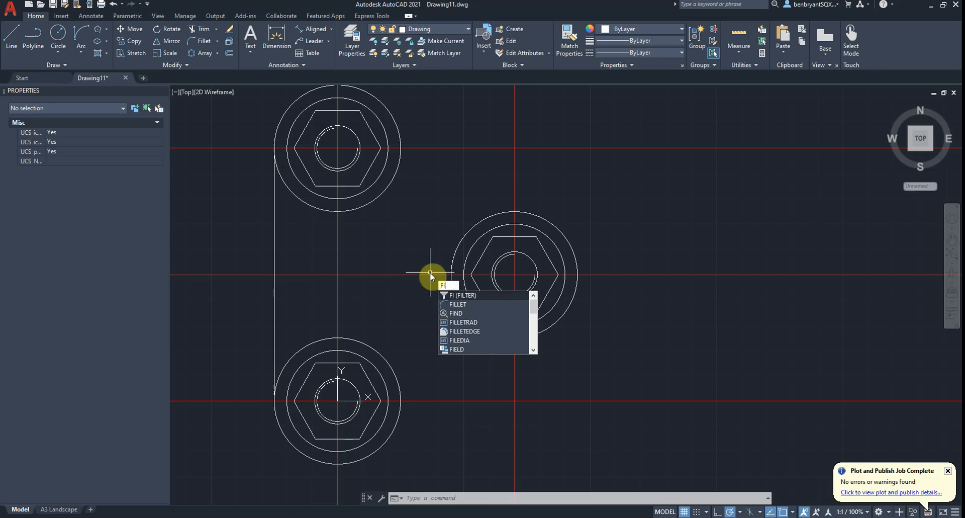
pyautogui.press('Down')
pyautogui.press('Return')
pyautogui.write('r')
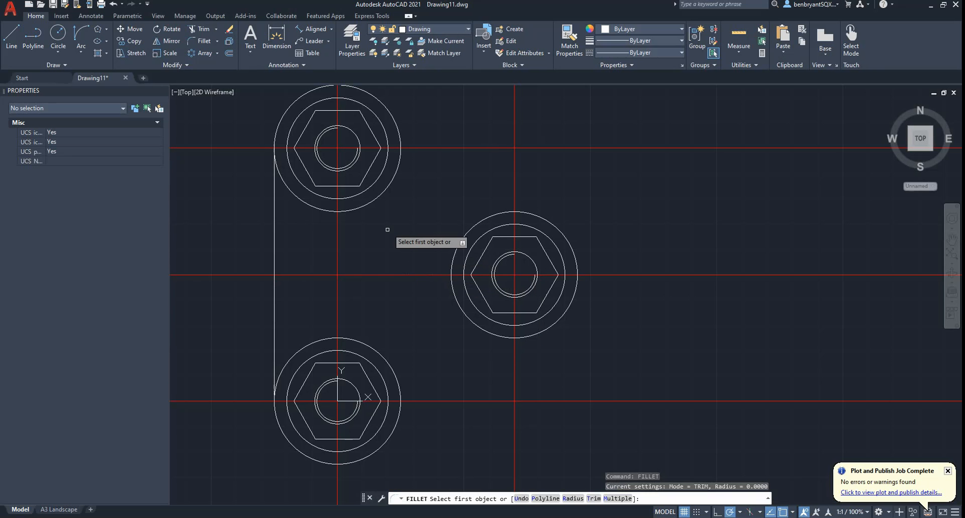
pyautogui.press('Return')
pyautogui.hotkey('alt', 'Tab')
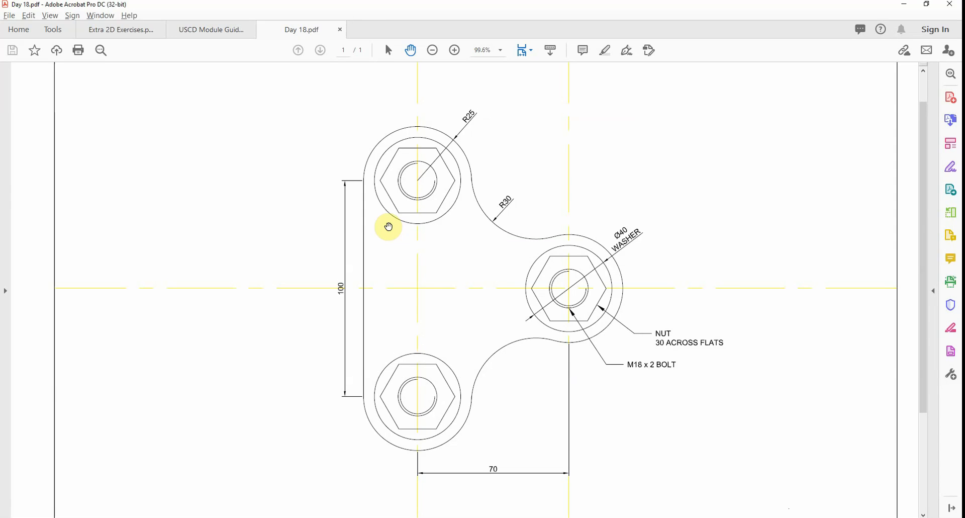
pyautogui.hotkey('alt', 'Tab')
pyautogui.write('30')
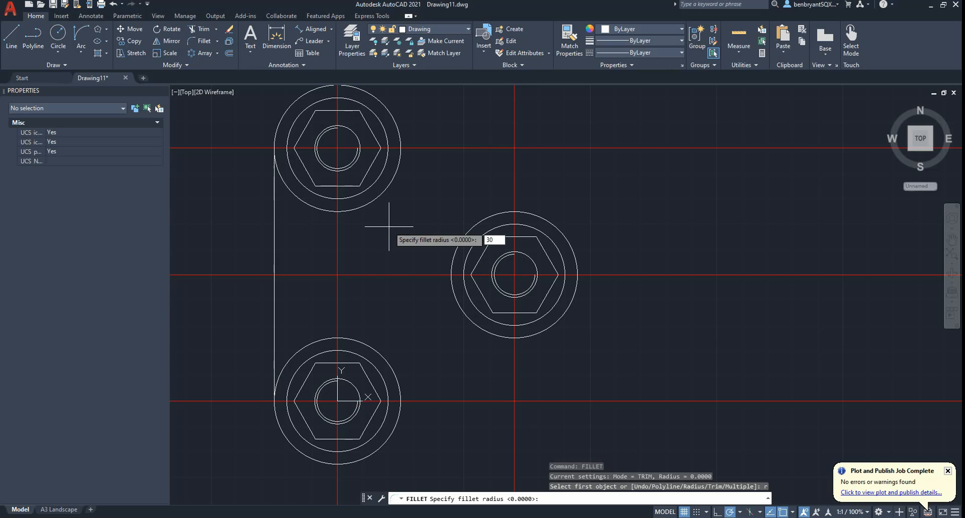
pyautogui.press('Return')
pyautogui.write('m')
pyautogui.press('Return')
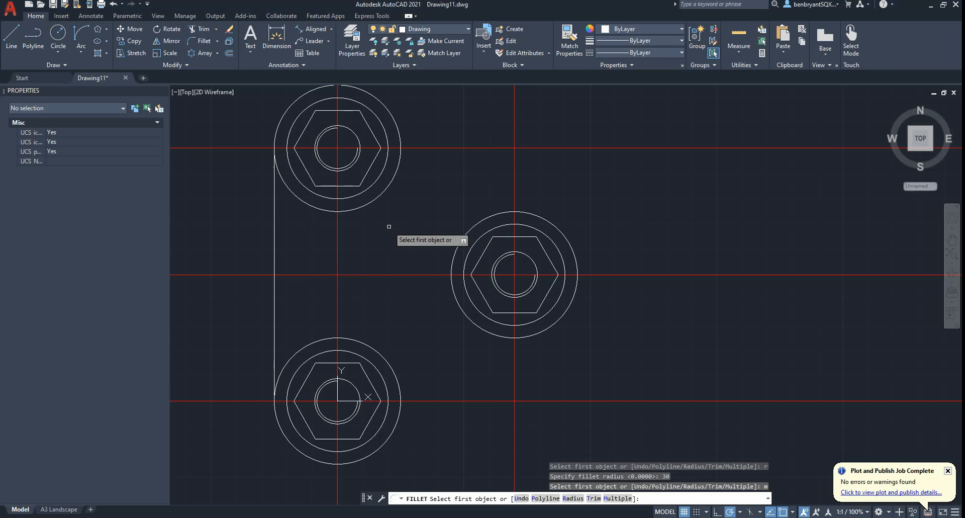
pyautogui.click(401, 162)
pyautogui.click(469, 229)
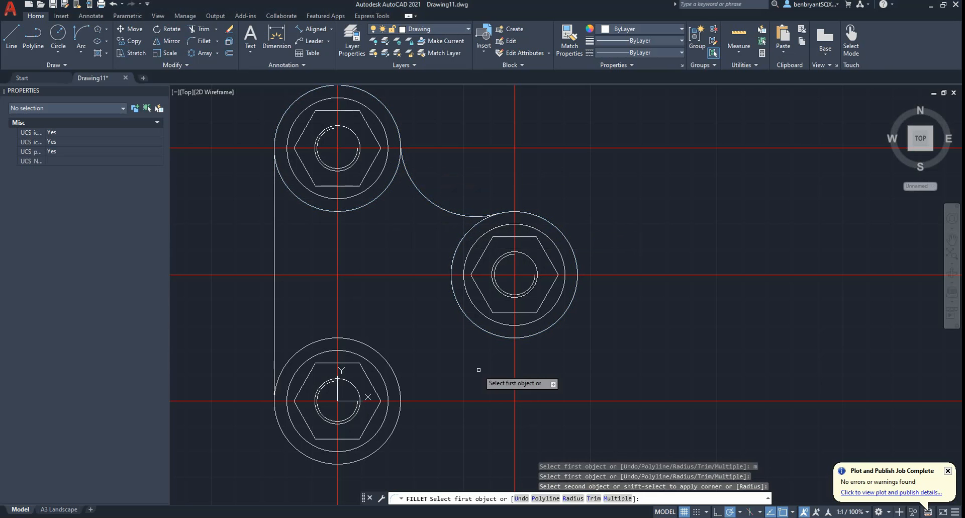
# Fillet the lower-left and middle-right outer circles with the same radius and finish the Fillet command.
pyautogui.click(398, 416)
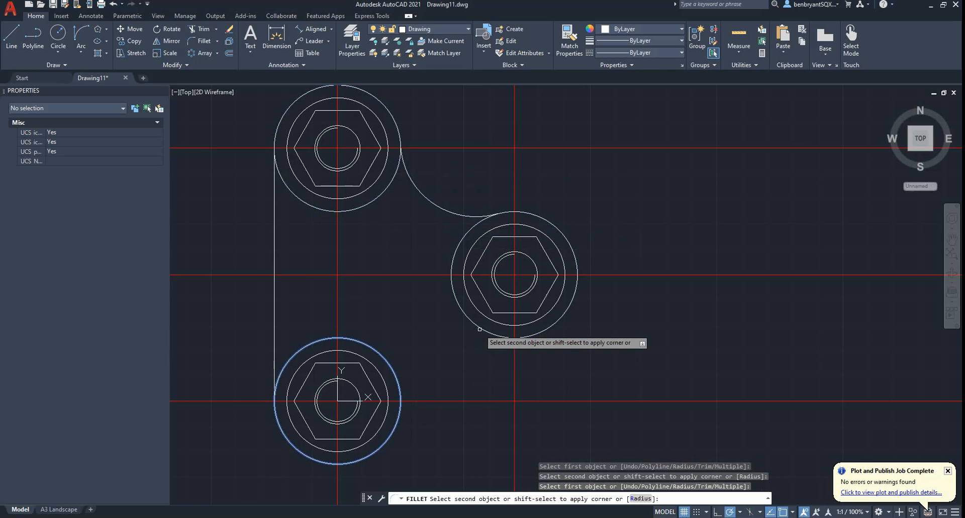
pyautogui.click(480, 331)
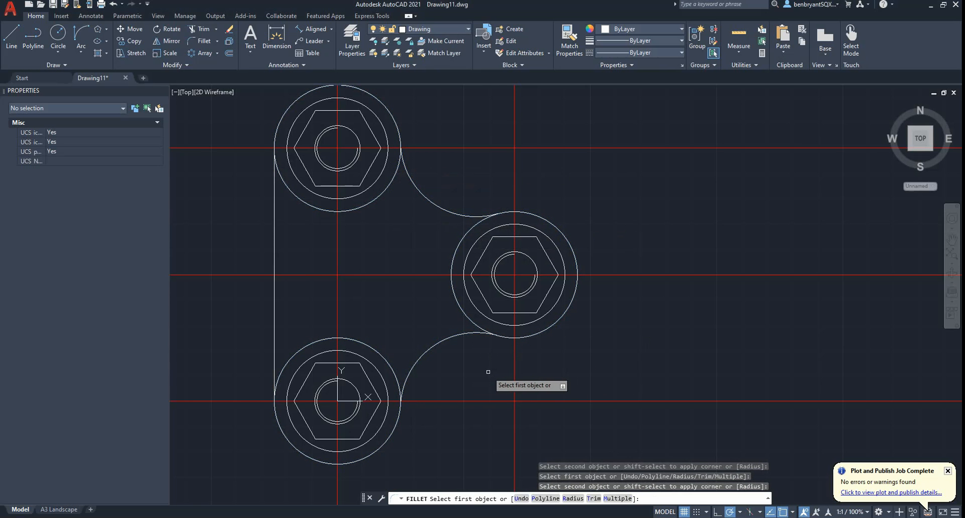
pyautogui.press('Return')
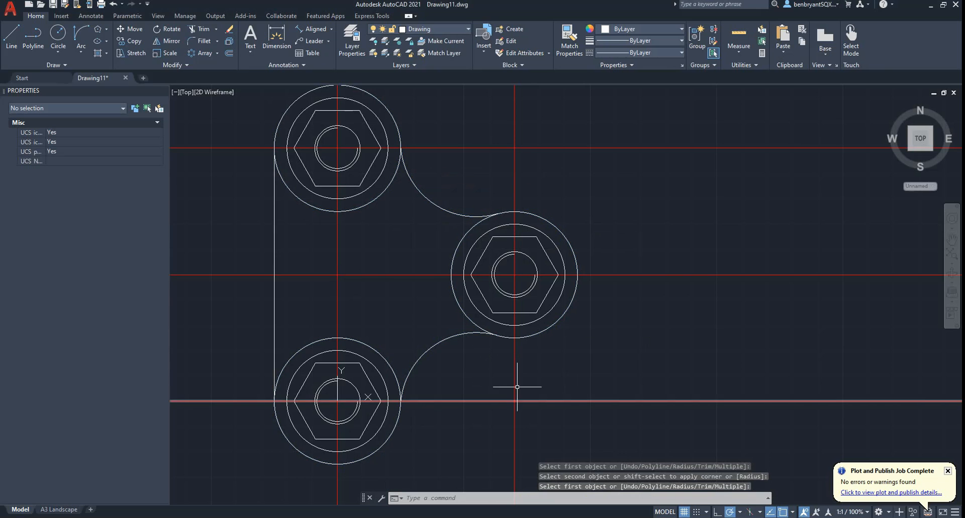
# Check the outline in Day 18.pdf, start Trim in AutoCAD and turn off the Construction layer.
pyautogui.hotkey('alt', 'Tab')
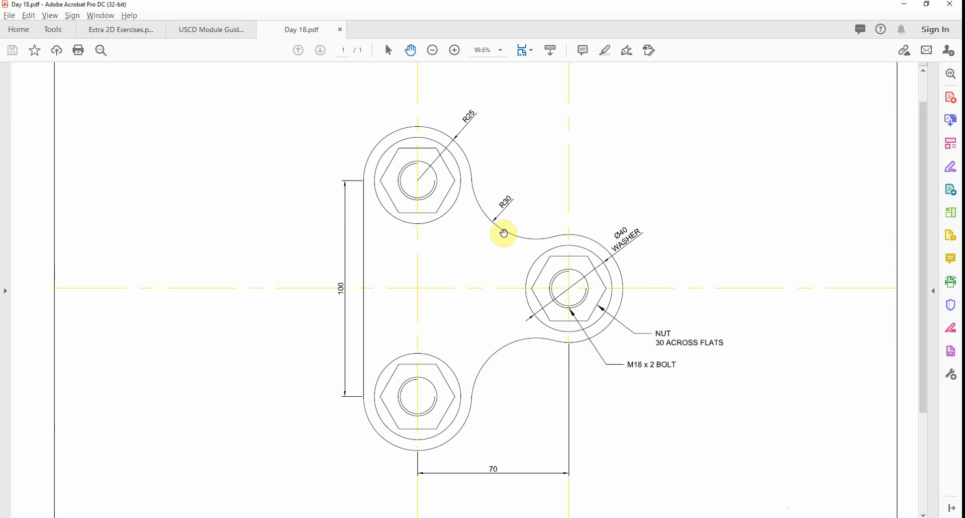
pyautogui.hotkey('alt', 'Tab')
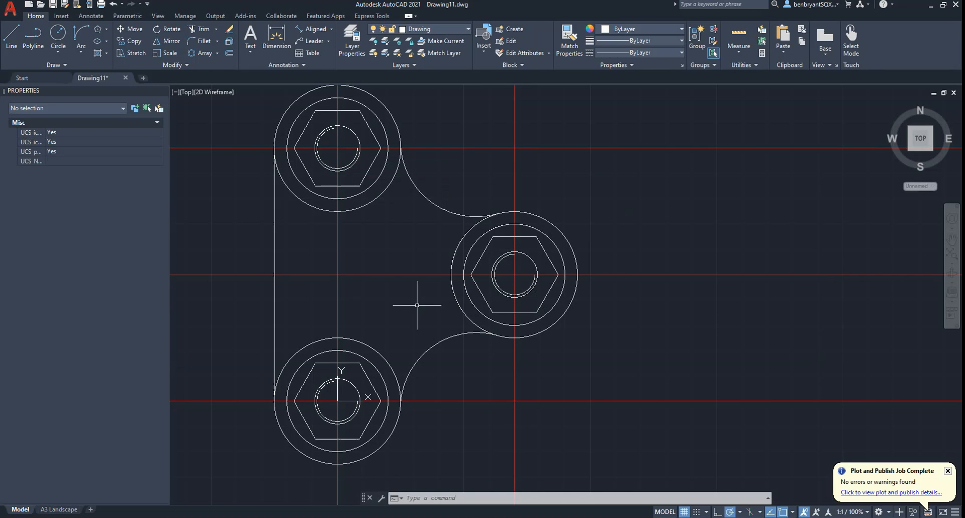
pyautogui.write('tr')
pyautogui.press('Return')
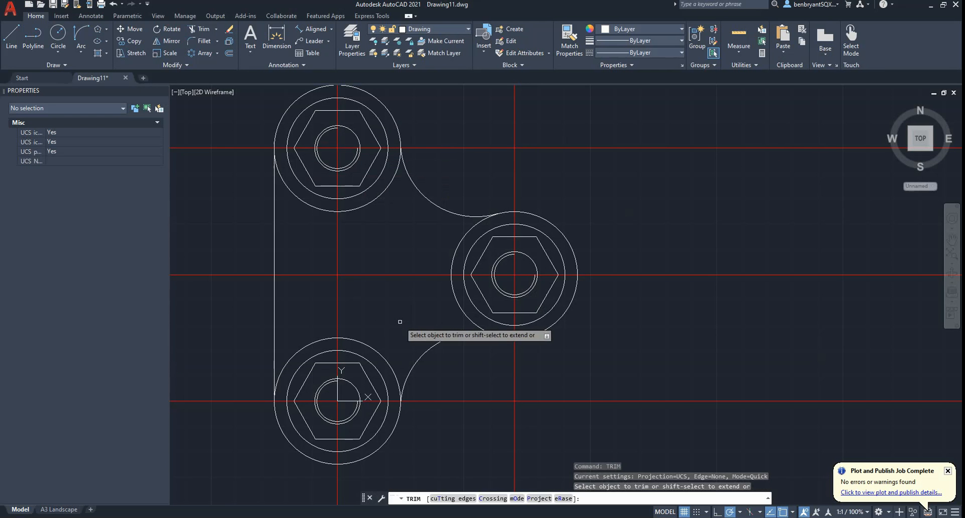
pyautogui.click(439, 29)
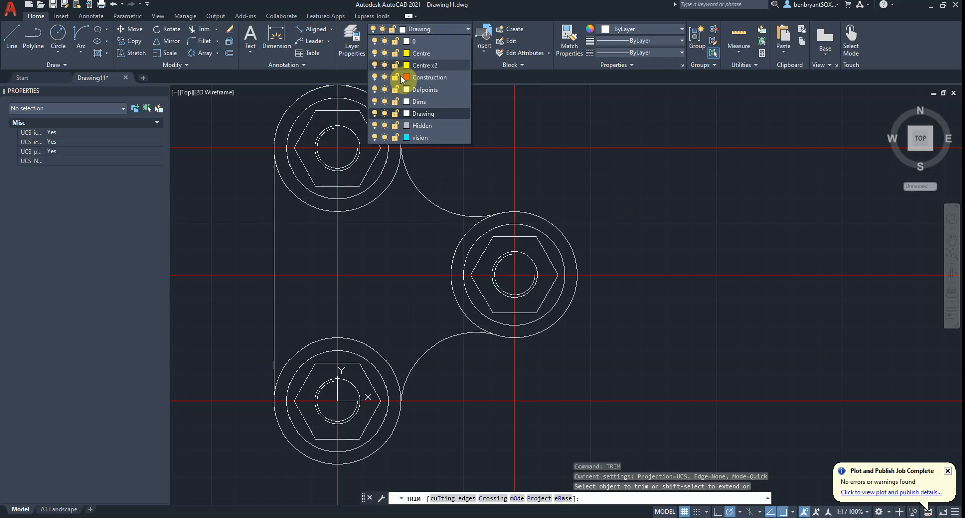
pyautogui.click(375, 77)
# Trim away the inner arcs of the three outer circles to leave one continuous plate outline.
pyautogui.click(382, 193)
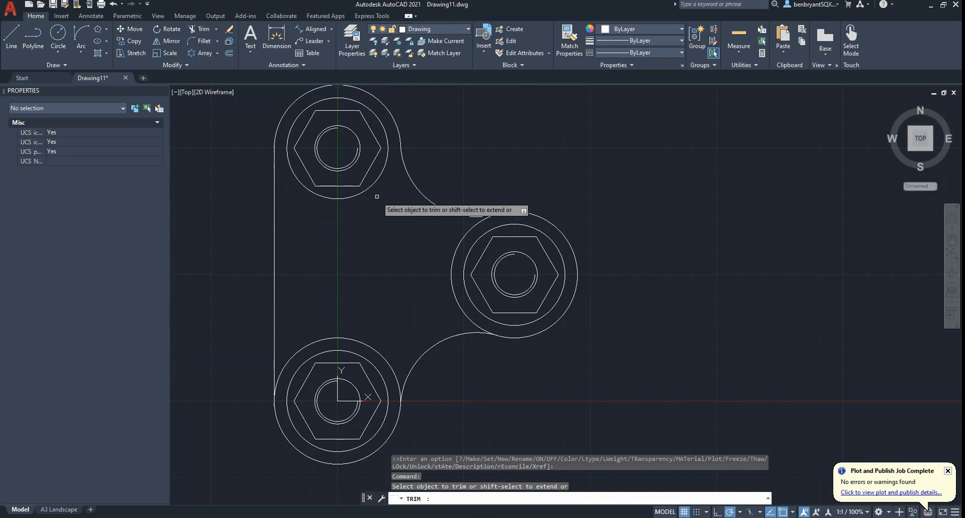
pyautogui.click(359, 342)
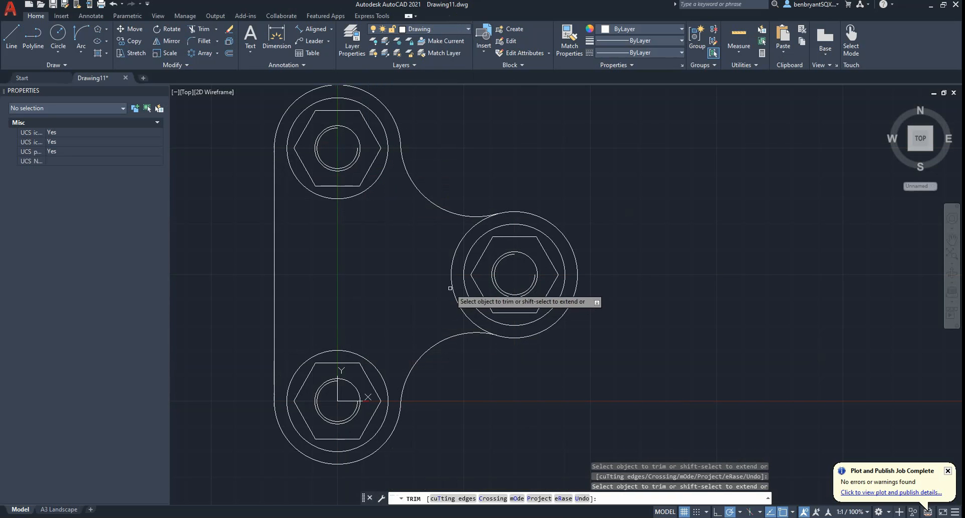
pyautogui.click(451, 290)
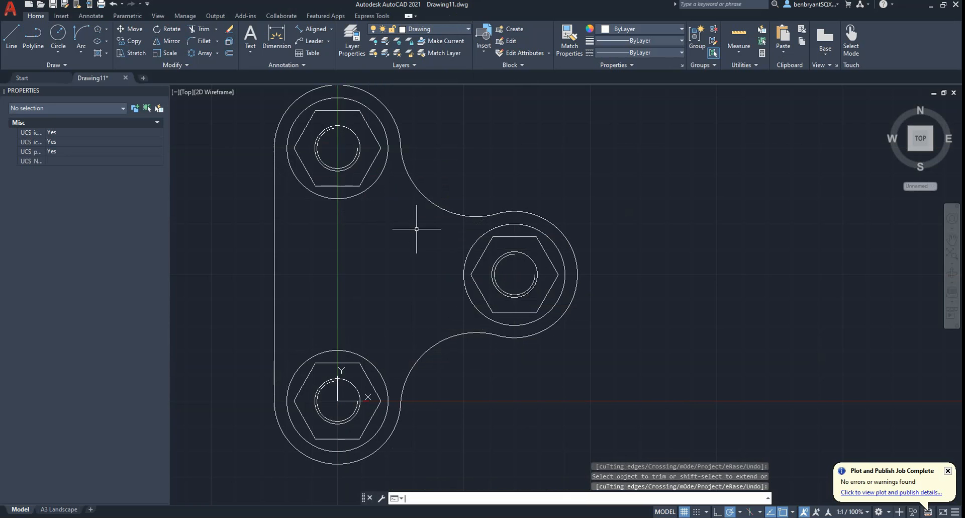
pyautogui.press('Escape')
# Turn the Construction layer back on.
pyautogui.click(439, 28)
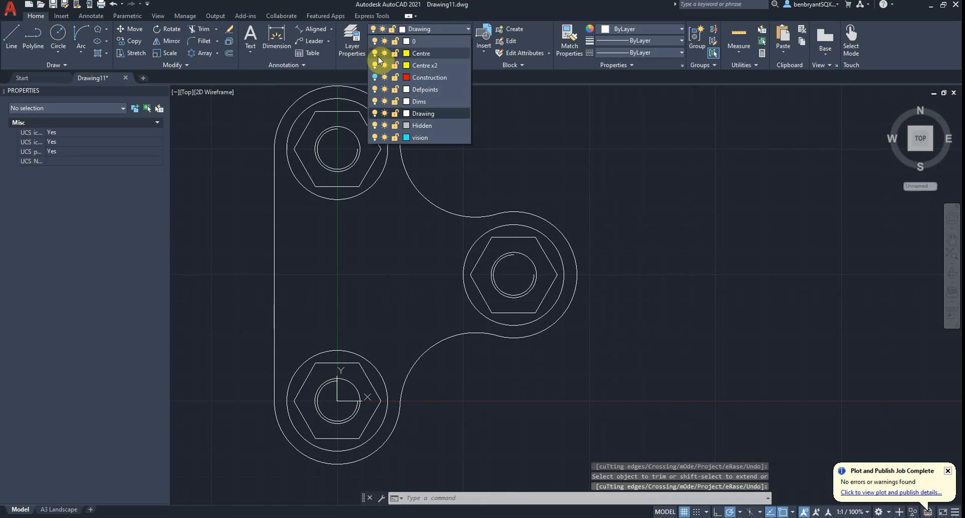
pyautogui.click(375, 78)
pyautogui.moveTo(666, 236); pyautogui.dragTo(684, 247, button='middle')
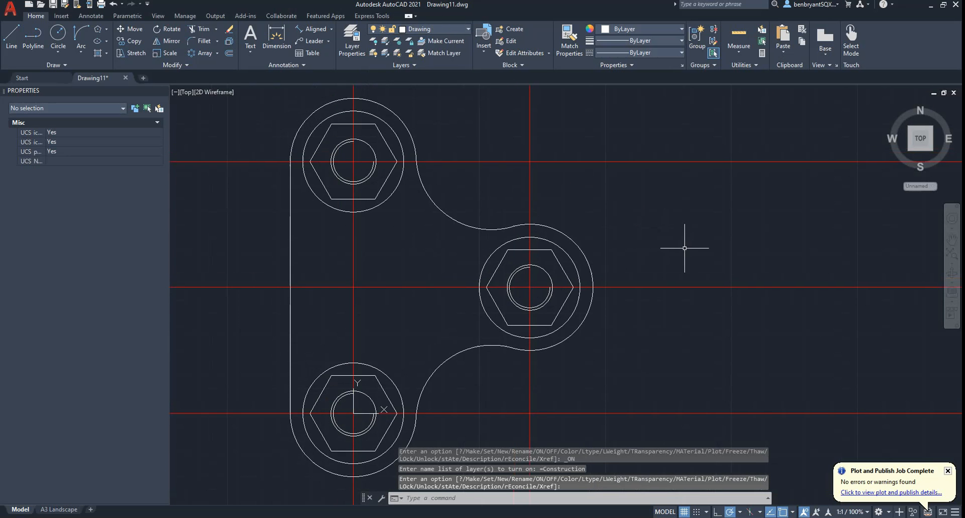
pyautogui.scroll(-2, 674, 272)
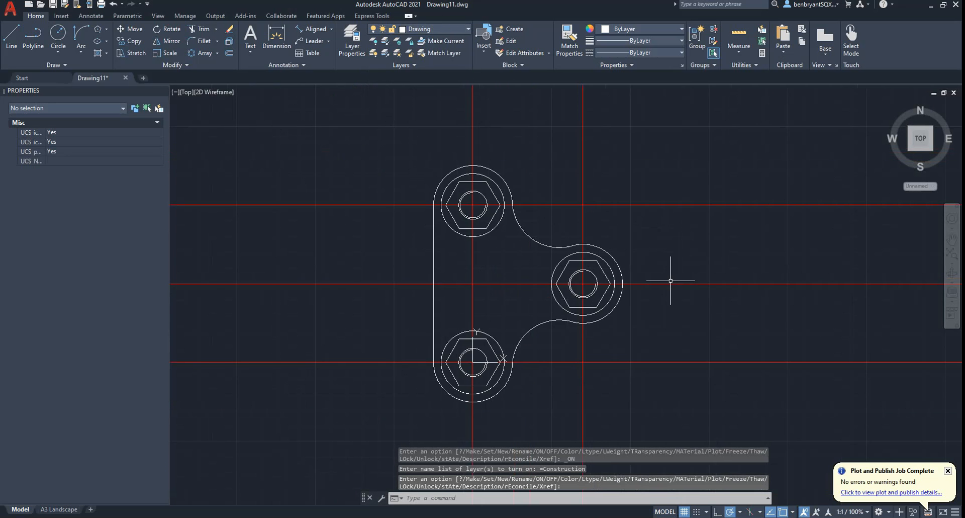
# Check the centre lines in Day 18.pdf and move all five construction lines to the Centre layer in AutoCAD.
pyautogui.click(473, 412)
pyautogui.click(583, 398)
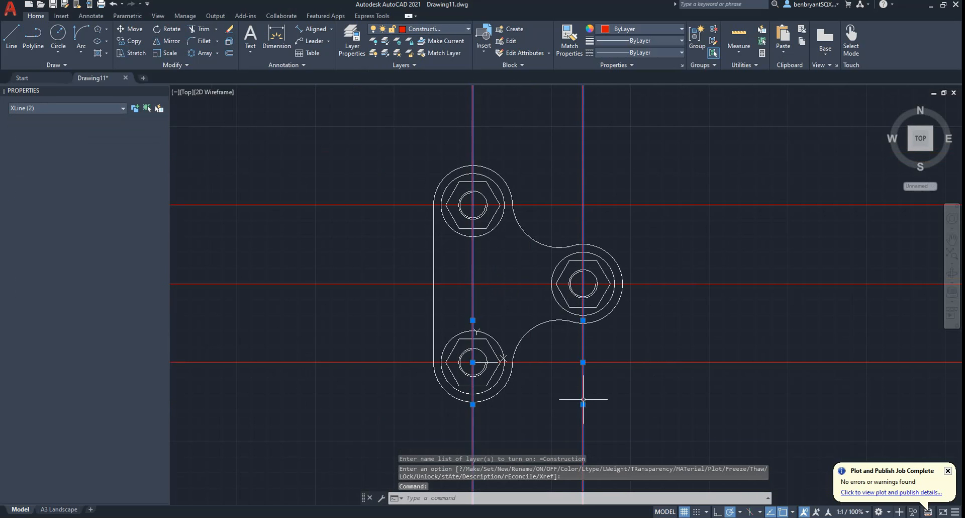
pyautogui.hotkey('alt', 'Tab')
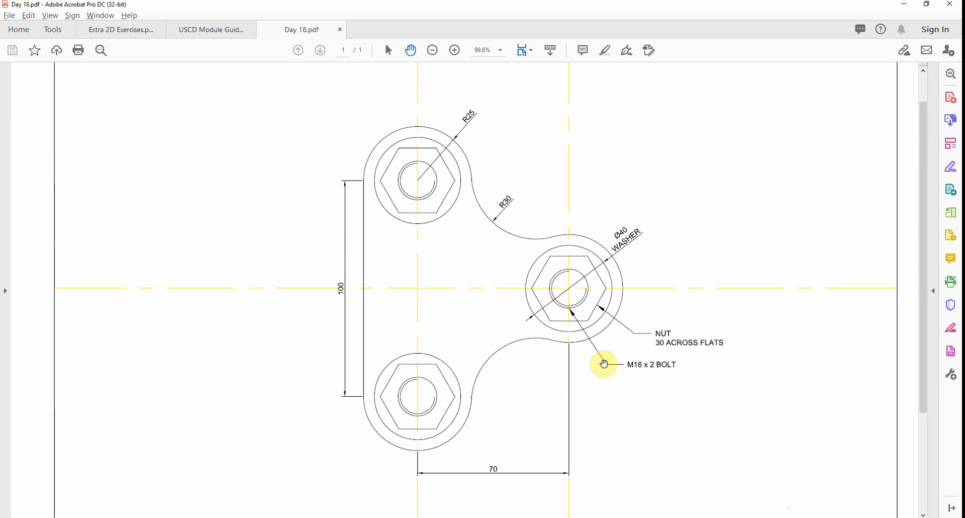
pyautogui.hotkey('alt', 'Tab')
pyautogui.click(632, 284)
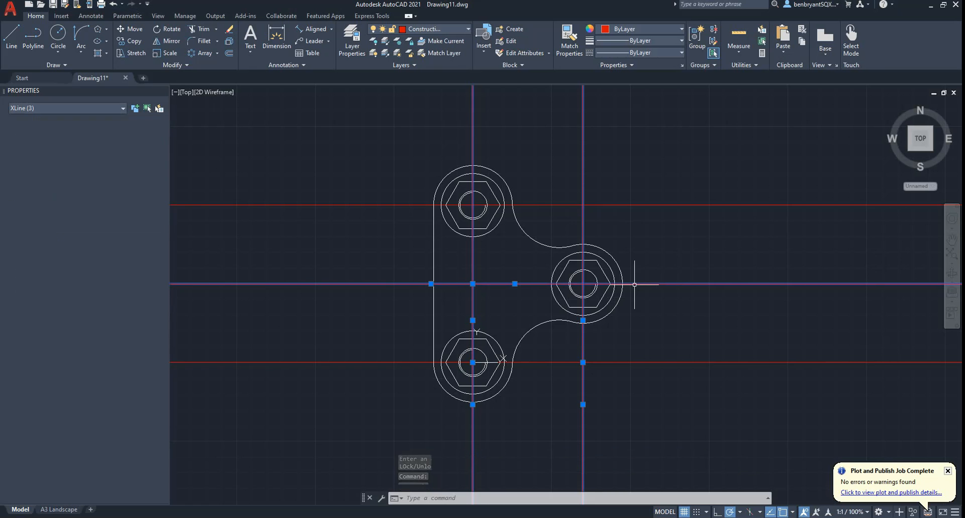
pyautogui.click(618, 204)
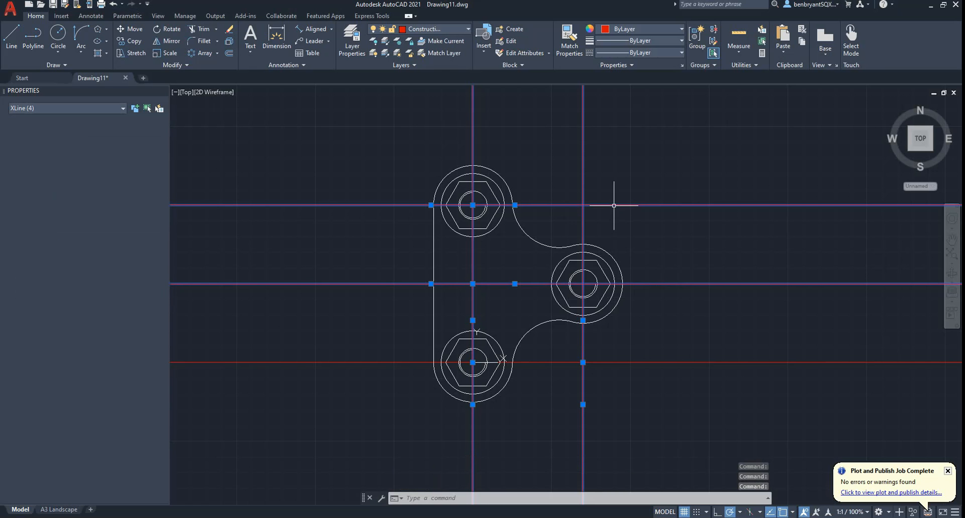
pyautogui.click(645, 360)
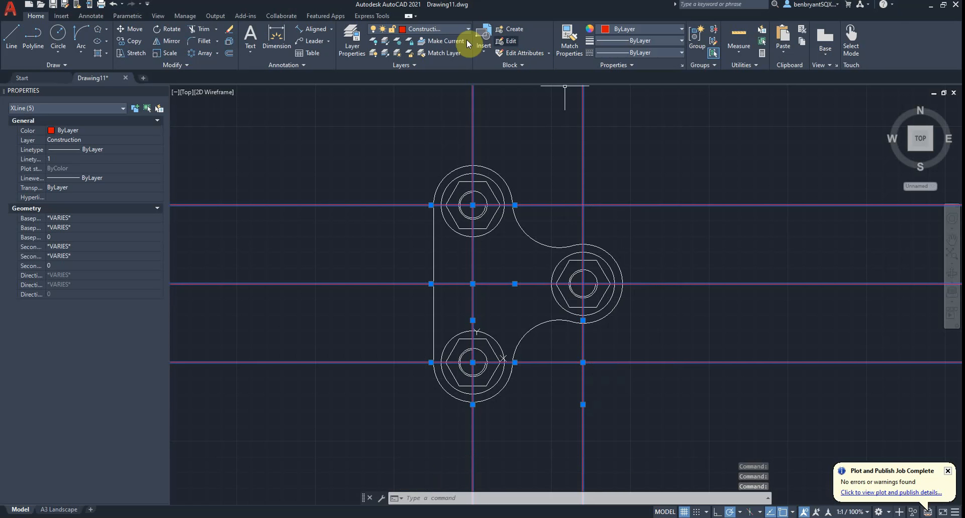
pyautogui.click(602, 206)
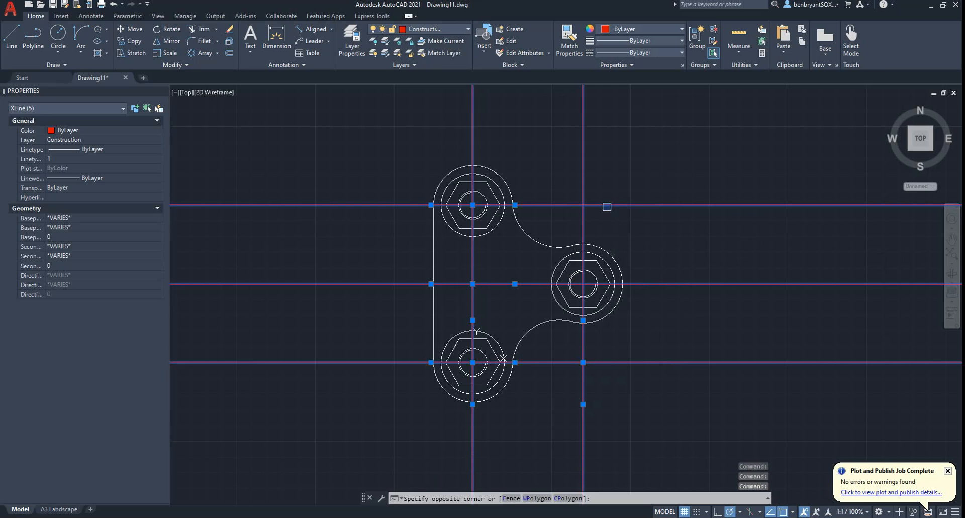
pyautogui.click(610, 209)
pyautogui.click(611, 206)
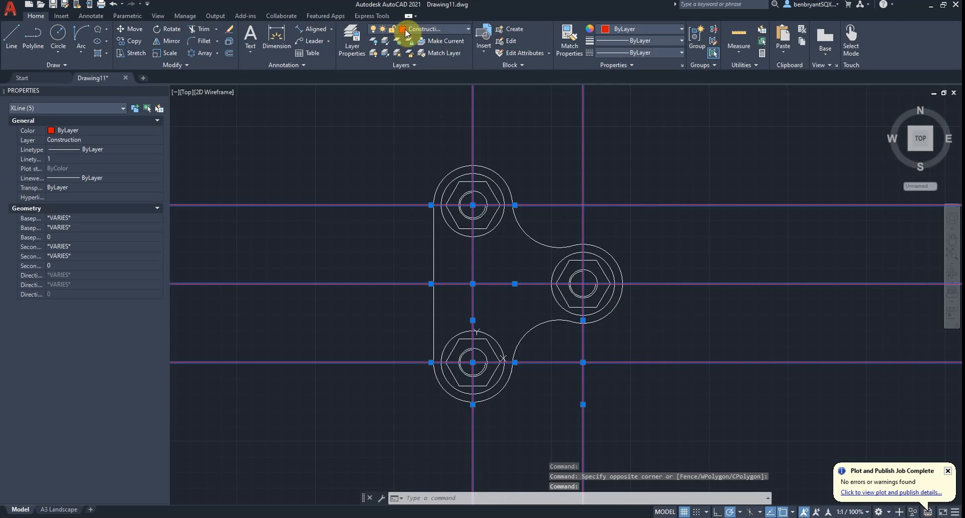
pyautogui.click(417, 29)
pyautogui.click(421, 53)
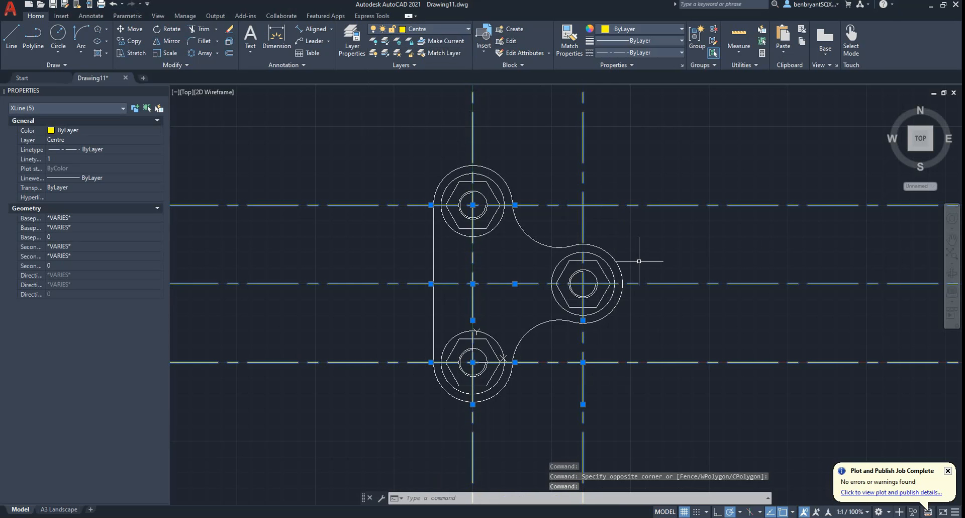
pyautogui.press('Escape')
# Return the horizontal lines through the upper-left and lower-left lobes to the Construction layer.
pyautogui.click(625, 203)
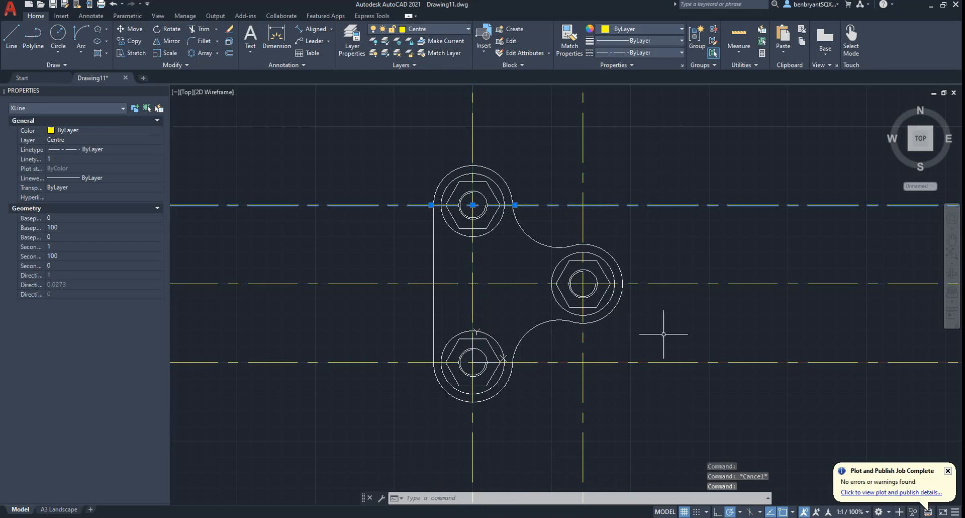
pyautogui.click(656, 361)
pyautogui.click(655, 362)
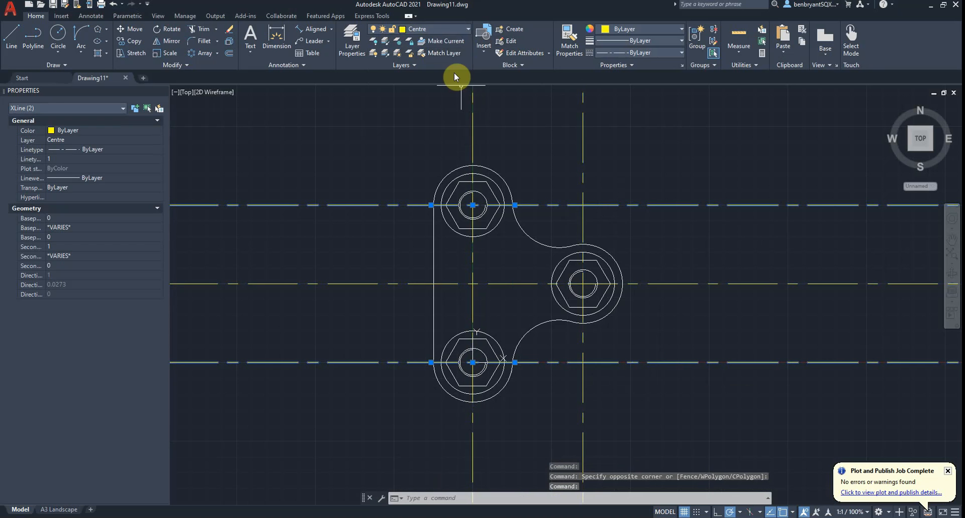
pyautogui.click(427, 30)
pyautogui.click(416, 81)
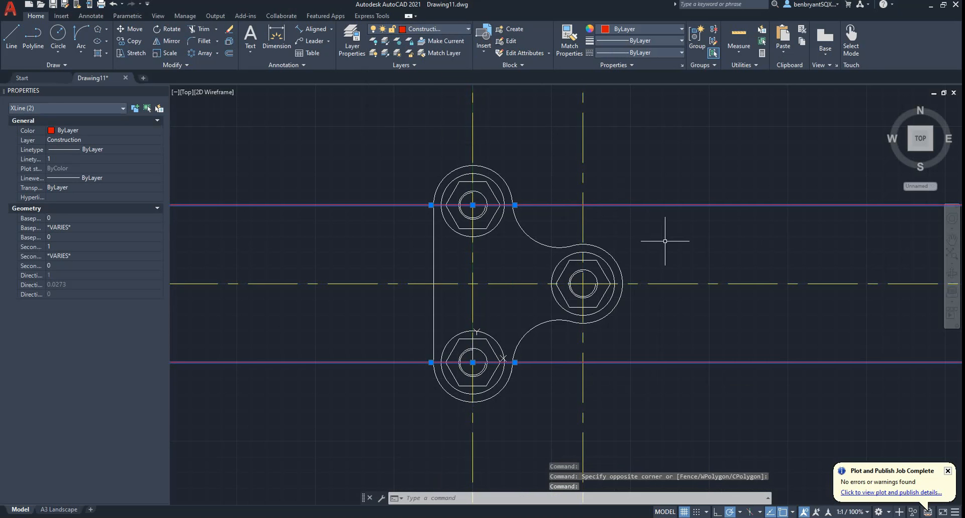
# Turn off the Construction layer and make Drawing the current layer.
pyautogui.scroll(2, 670, 273)
pyautogui.click(423, 28)
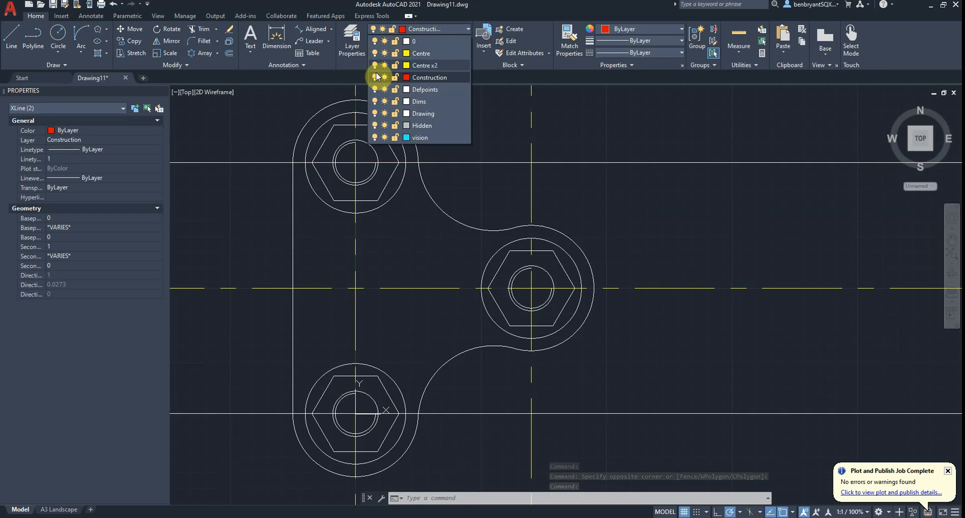
pyautogui.click(375, 76)
pyautogui.click(422, 114)
pyautogui.scroll(2, 628, 358)
pyautogui.moveTo(632, 360); pyautogui.dragTo(692, 329, button='middle')
pyautogui.scroll(-2, 693, 328)
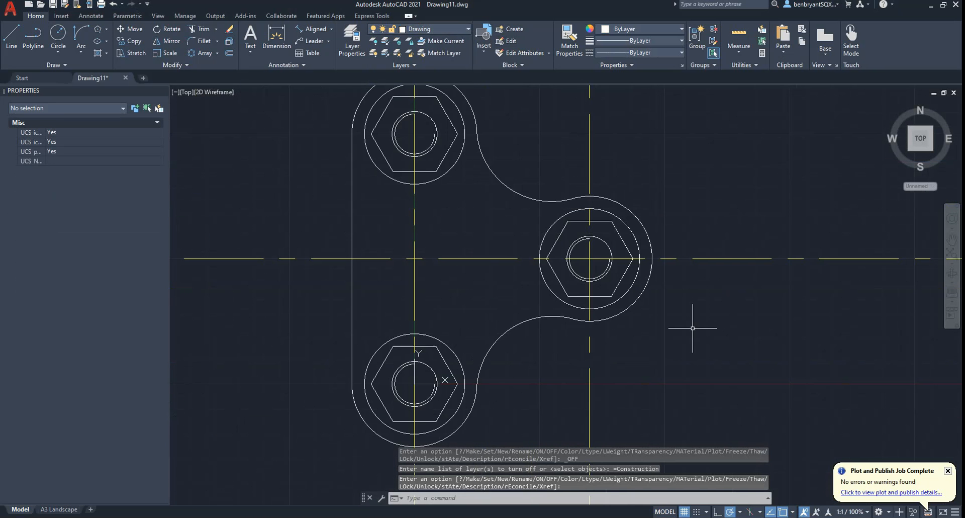
pyautogui.scroll(-2, 495, 174)
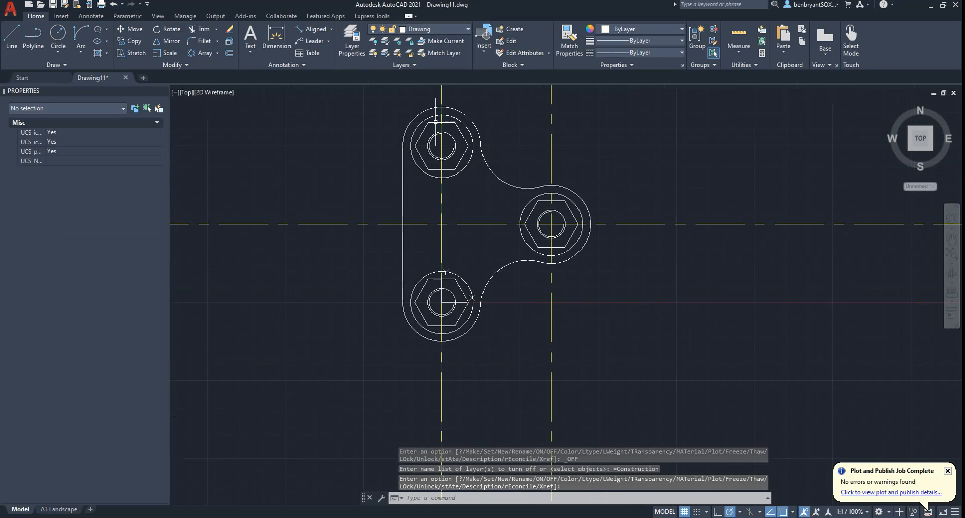
# Make Dims the current layer and add a vertical linear dimension to the plate's straight left edge, offset 10 mm outward.
pyautogui.click(423, 30)
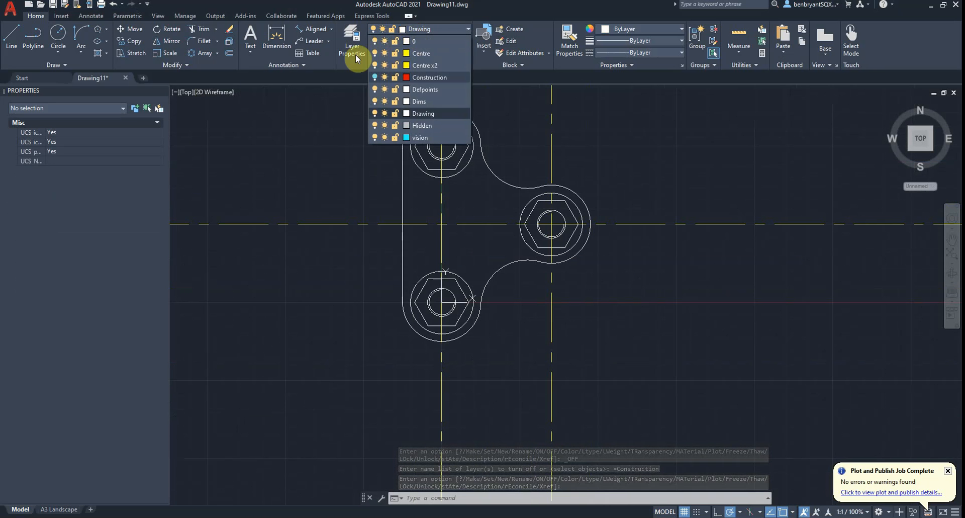
pyautogui.click(426, 101)
pyautogui.click(332, 30)
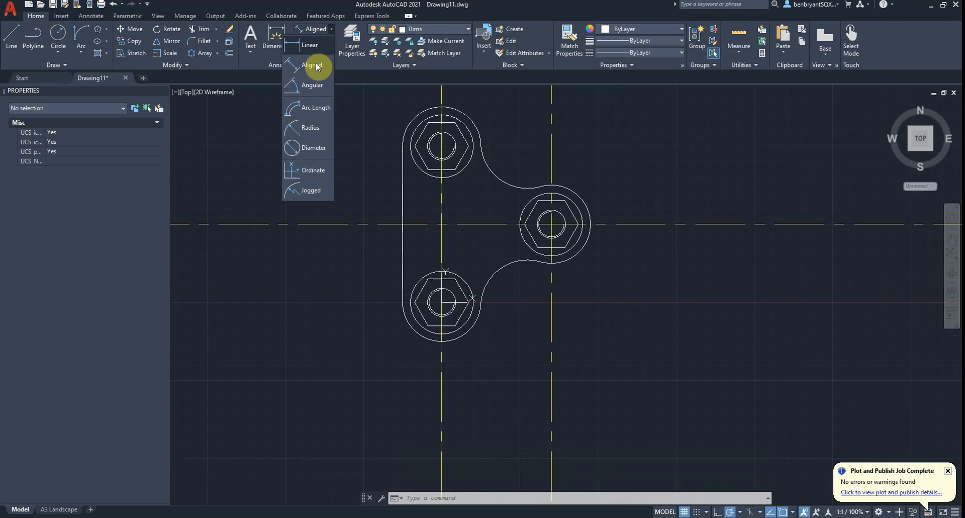
pyautogui.click(311, 46)
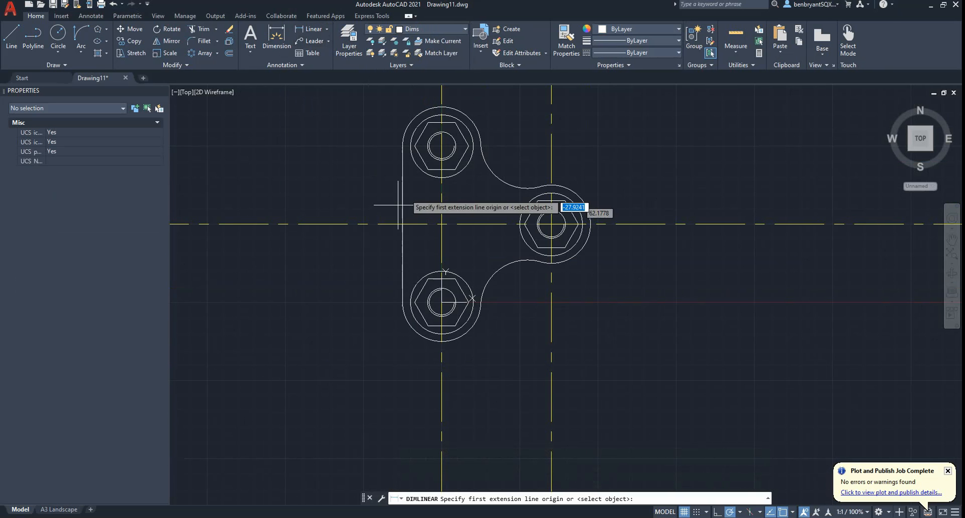
pyautogui.click(401, 147)
pyautogui.click(402, 302)
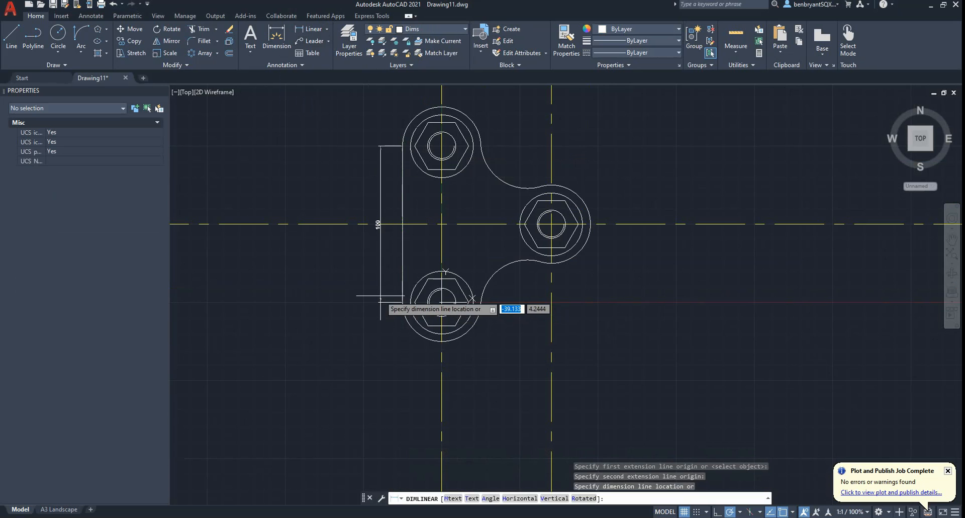
pyautogui.write('10')
pyautogui.press('Return')
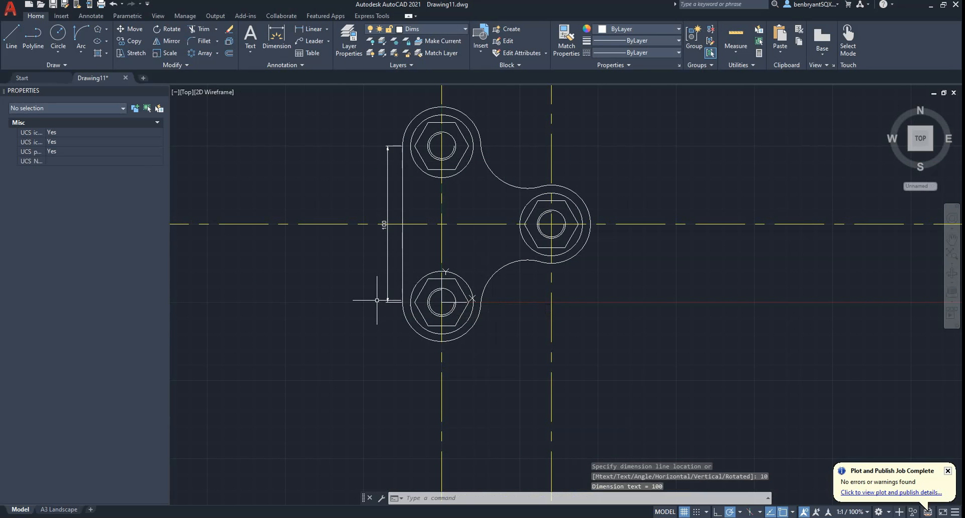
# Dimension the horizontal distance between the lower-left and right lobe centres, placing the linear dimension just below the plate.
pyautogui.press('Return')
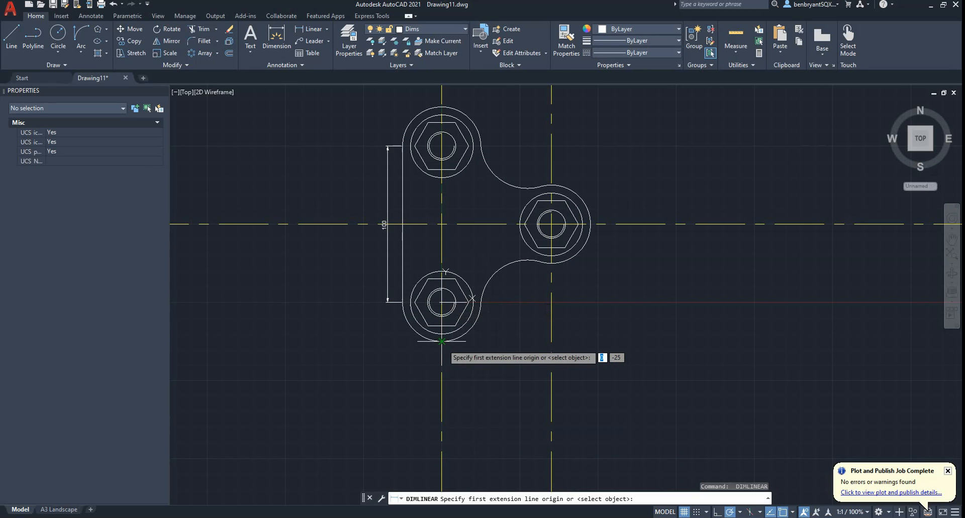
pyautogui.click(441, 341)
pyautogui.click(551, 262)
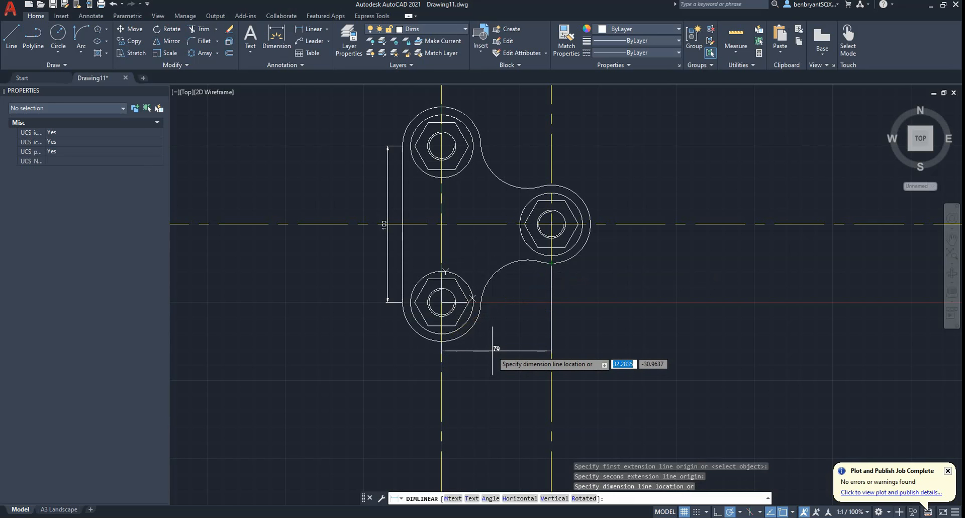
pyautogui.click(493, 350)
# Add a diameter dimension to the washer circle in the right lobe, with its text outside the plate to the upper right.
pyautogui.scroll(2, 564, 291)
pyautogui.moveTo(530, 301); pyautogui.dragTo(482, 388, button='middle')
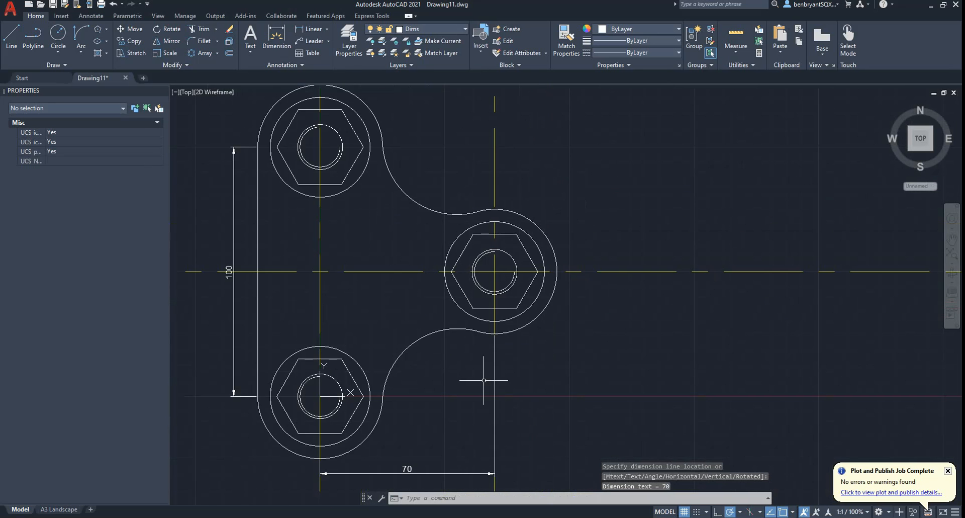
pyautogui.click(327, 29)
pyautogui.click(308, 147)
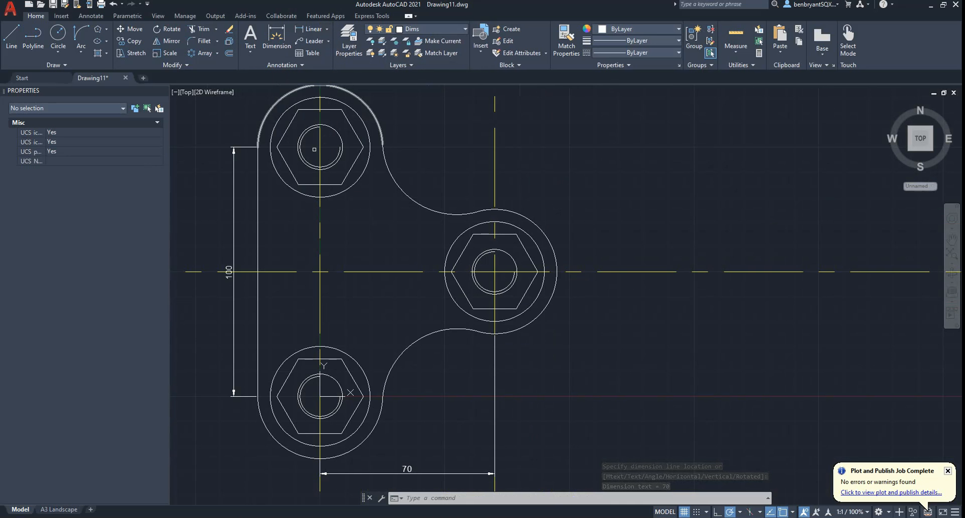
pyautogui.click(542, 249)
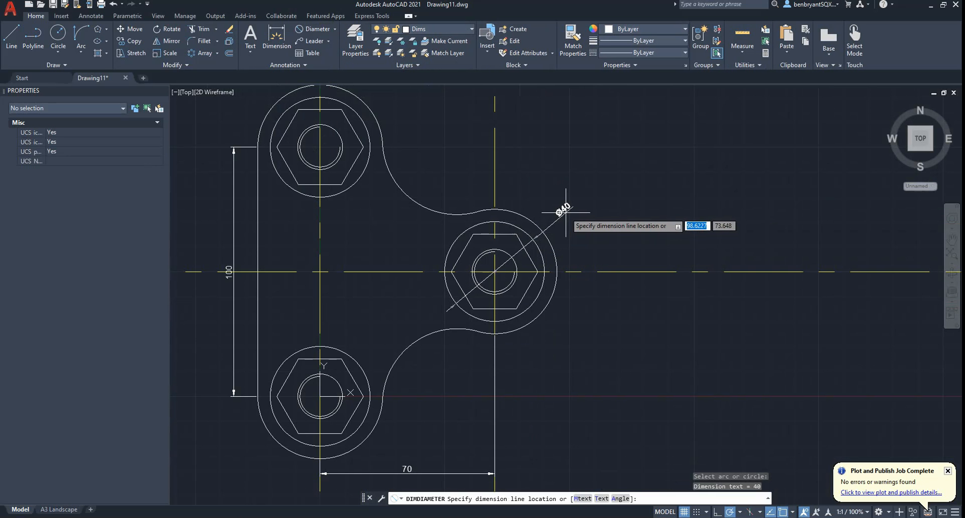
pyautogui.click(566, 206)
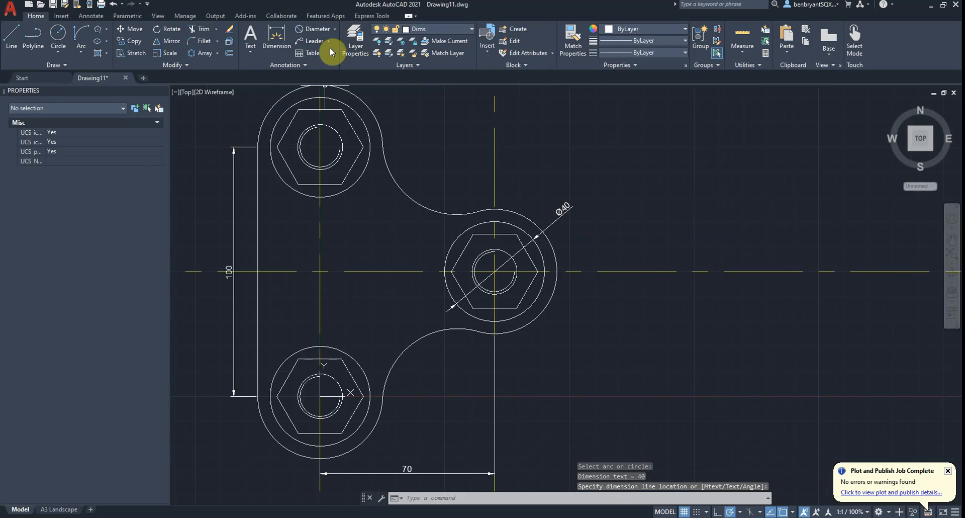
# Add a multileader pointing to the right lobe's hexagon with the two-line text "NUT" and "30 ACROSS FLATS".
pyautogui.click(314, 41)
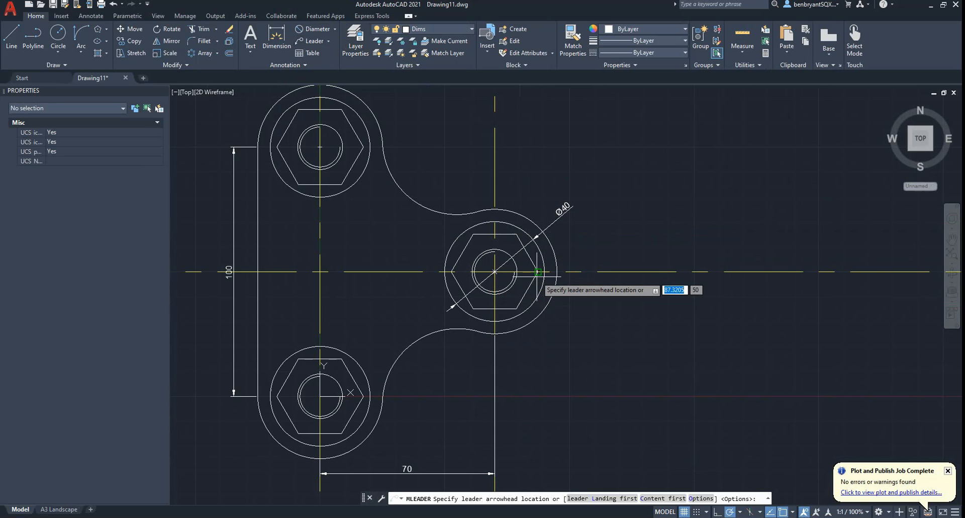
pyautogui.click(529, 292)
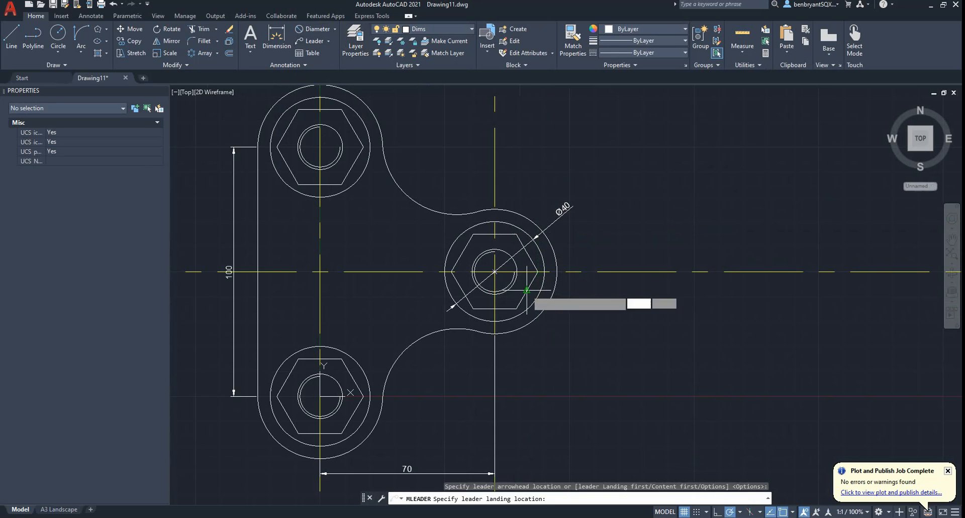
pyautogui.click(565, 311)
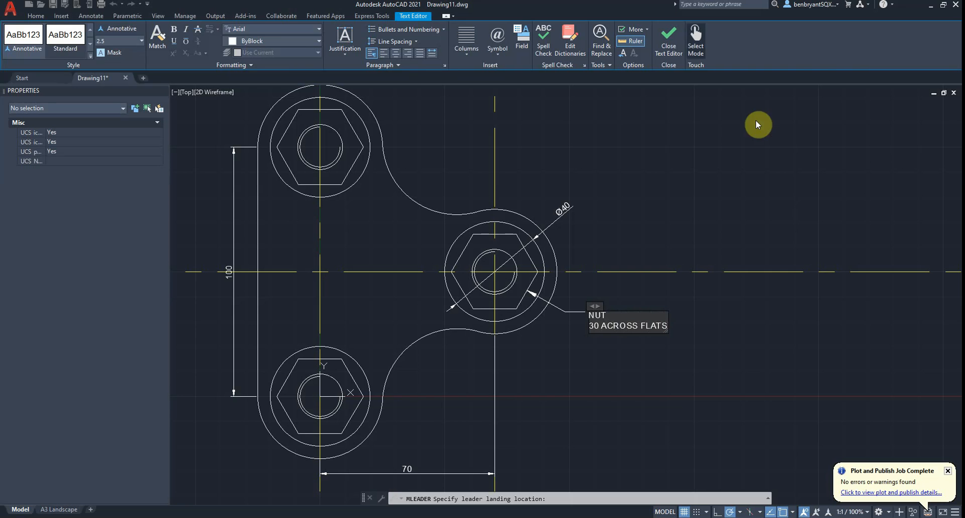
pyautogui.click(669, 39)
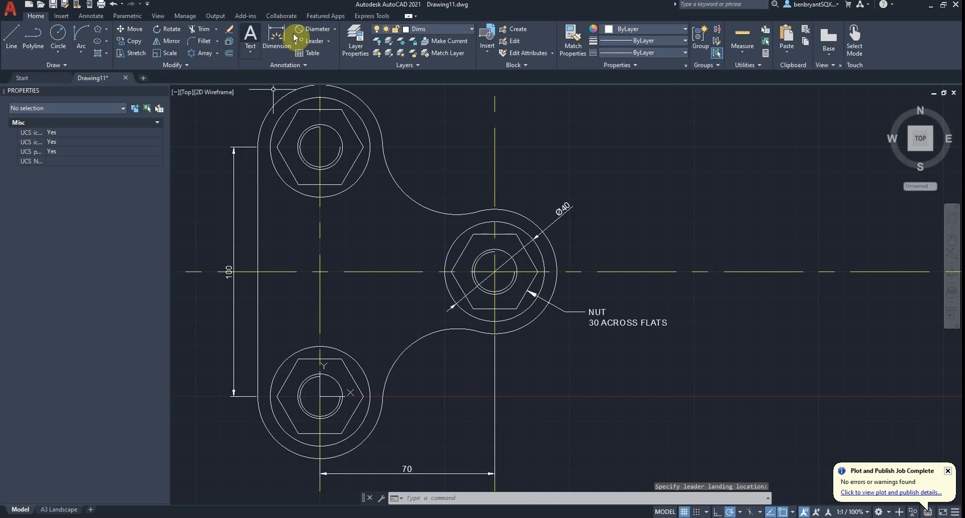
# Add a multileader pointing to the right lobe's bolt circle with the text "M18 x 2 BOLT".
pyautogui.click(309, 40)
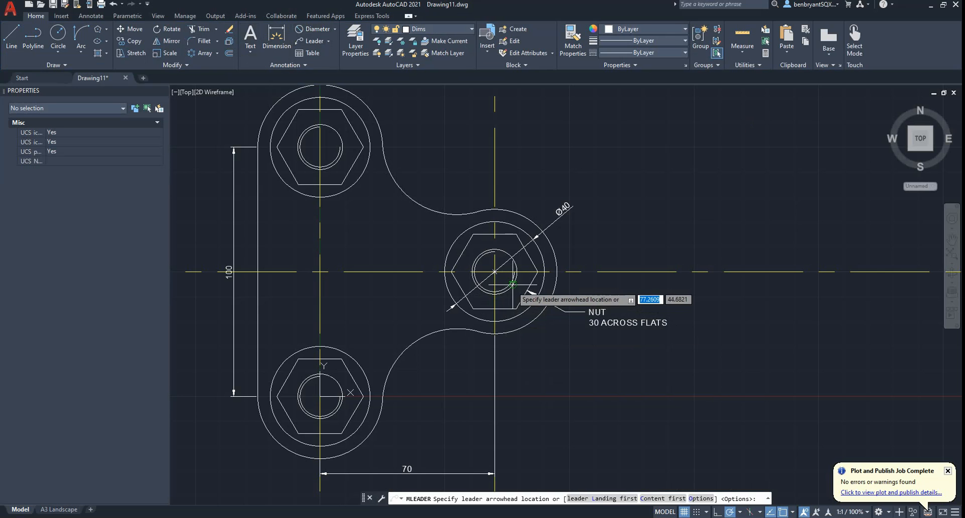
pyautogui.click(496, 296)
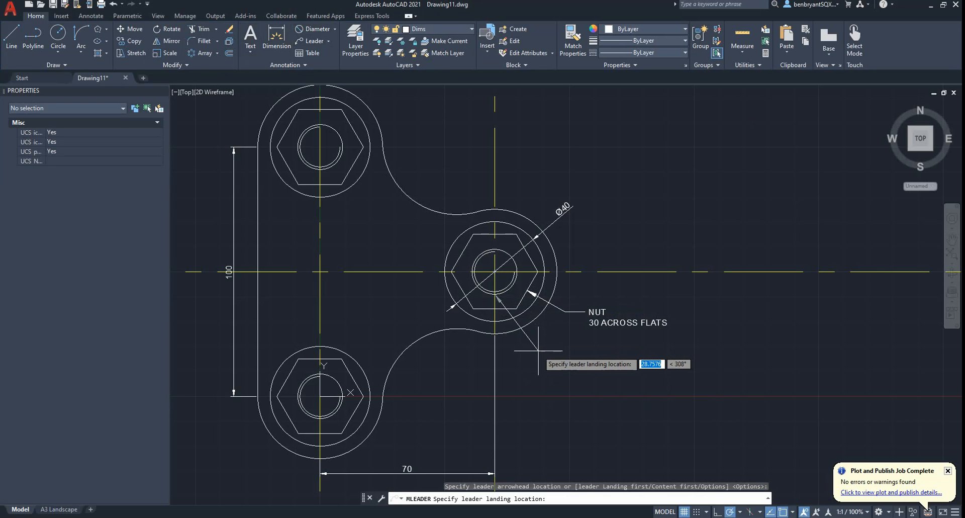
pyautogui.click(538, 351)
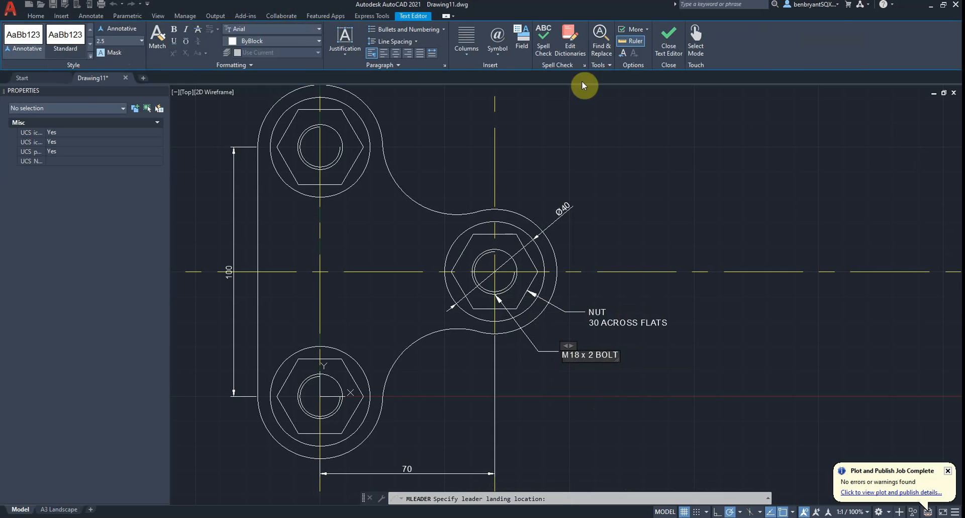
pyautogui.click(668, 41)
pyautogui.press('Escape')
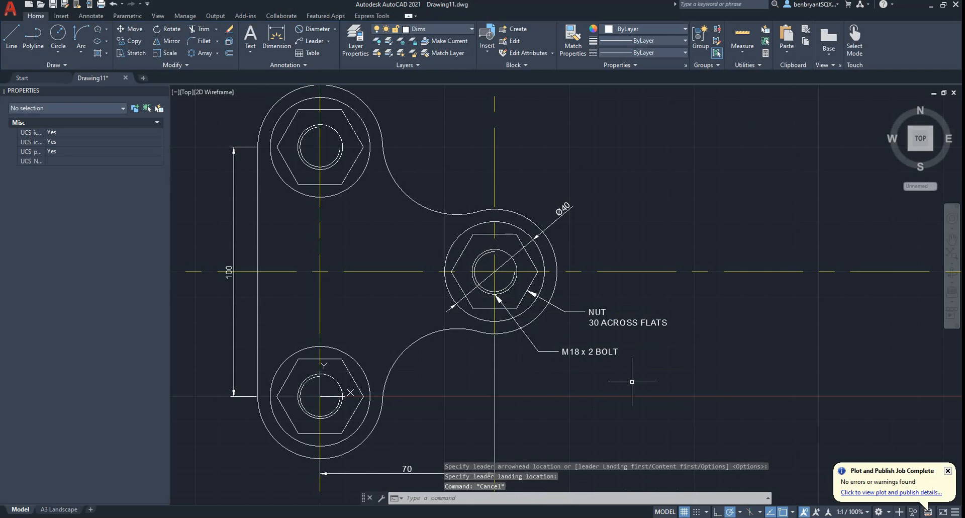
# Add a radius dimension to the outer arc of the upper-left lobe, with its text outside the plate.
pyautogui.scroll(2, 559, 354)
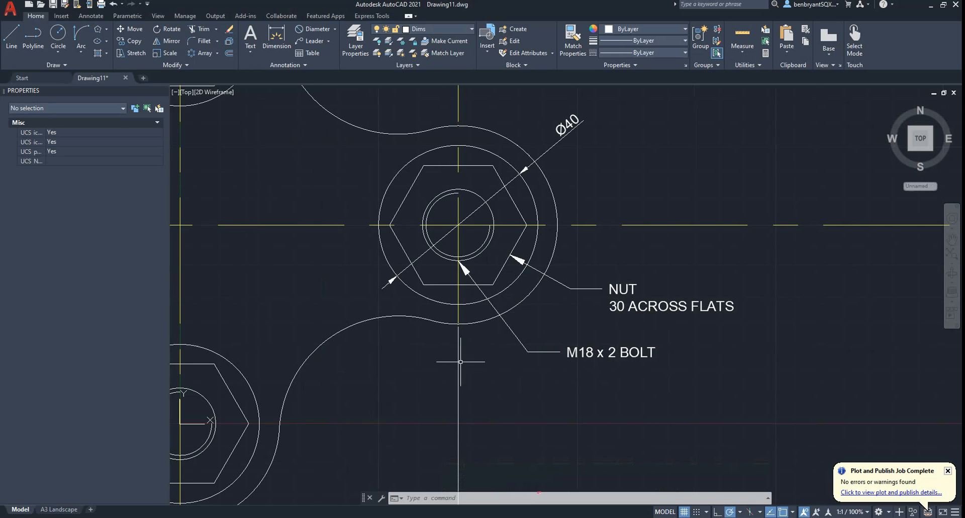
pyautogui.scroll(-2, 548, 240)
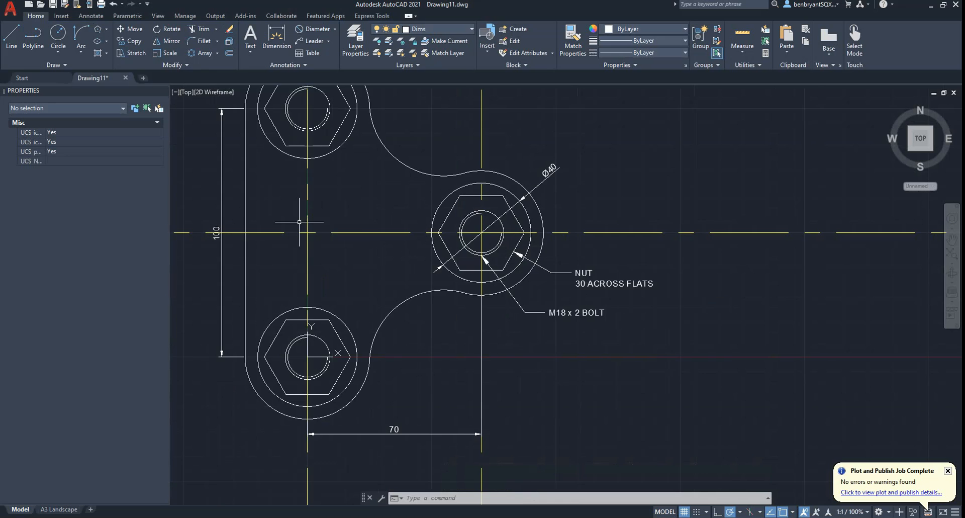
pyautogui.moveTo(496, 305); pyautogui.dragTo(593, 370, button='middle')
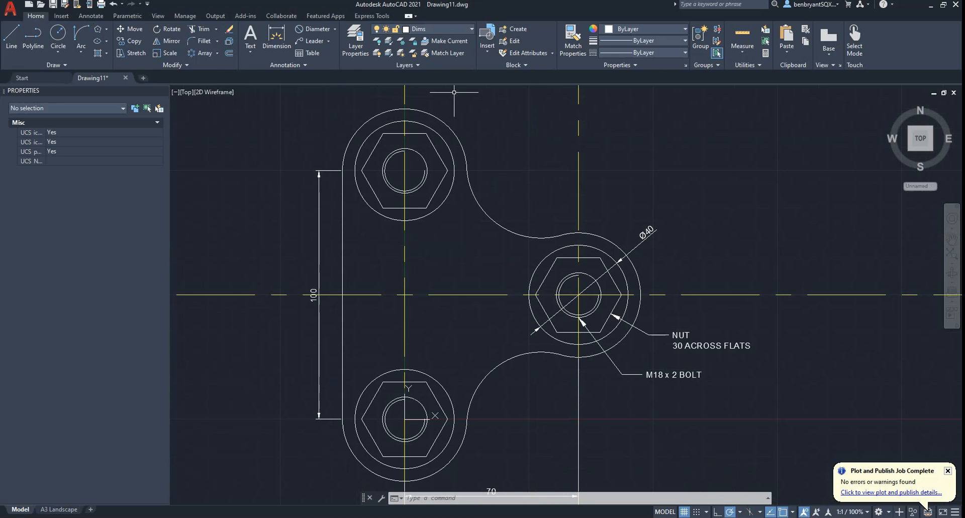
pyautogui.click(335, 29)
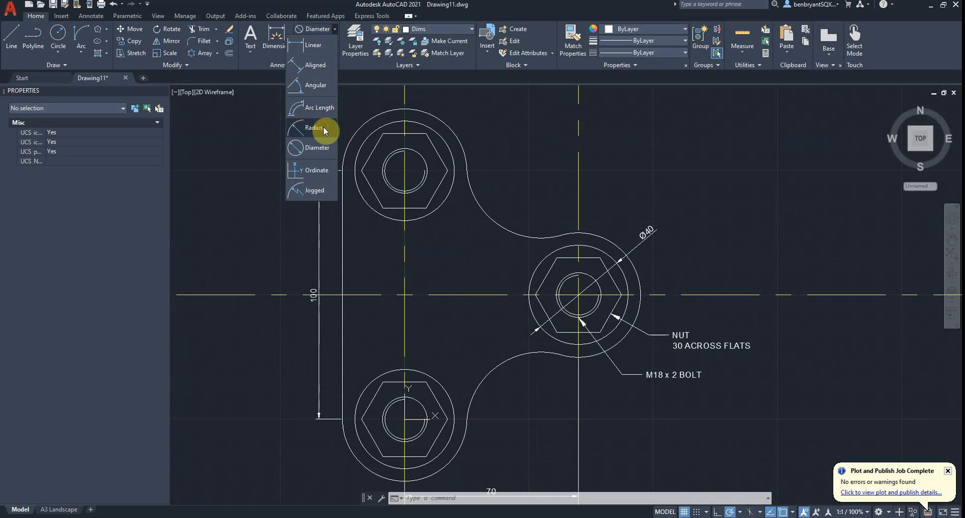
pyautogui.click(321, 128)
pyautogui.click(457, 134)
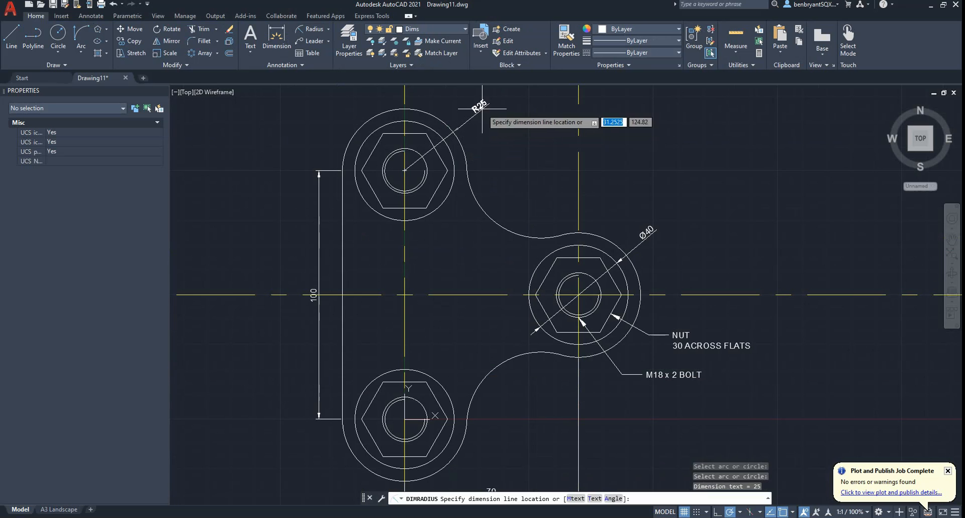
pyautogui.click(481, 107)
# Add a radius dimension to the concave arc joining the upper-left and right lobes, with its text outside the plate.
pyautogui.press('Return')
pyautogui.click(482, 207)
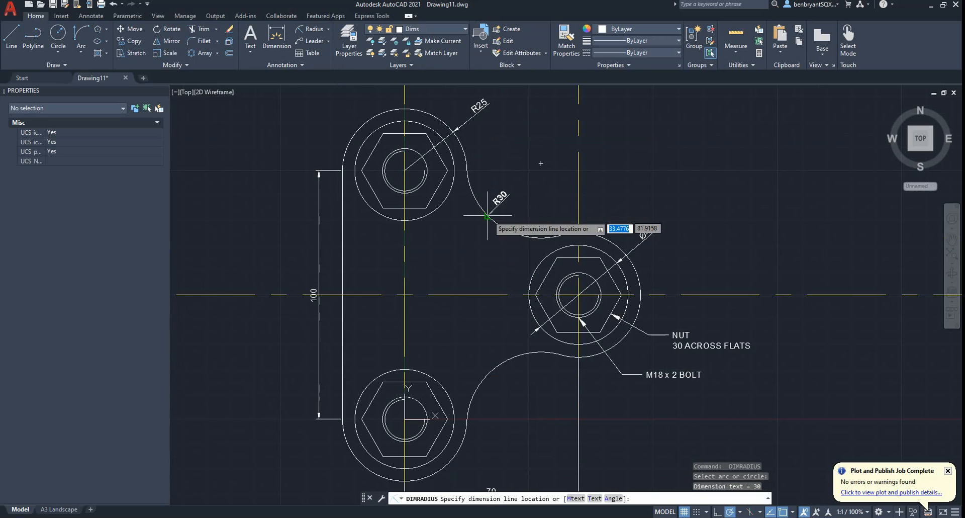
pyautogui.click(519, 185)
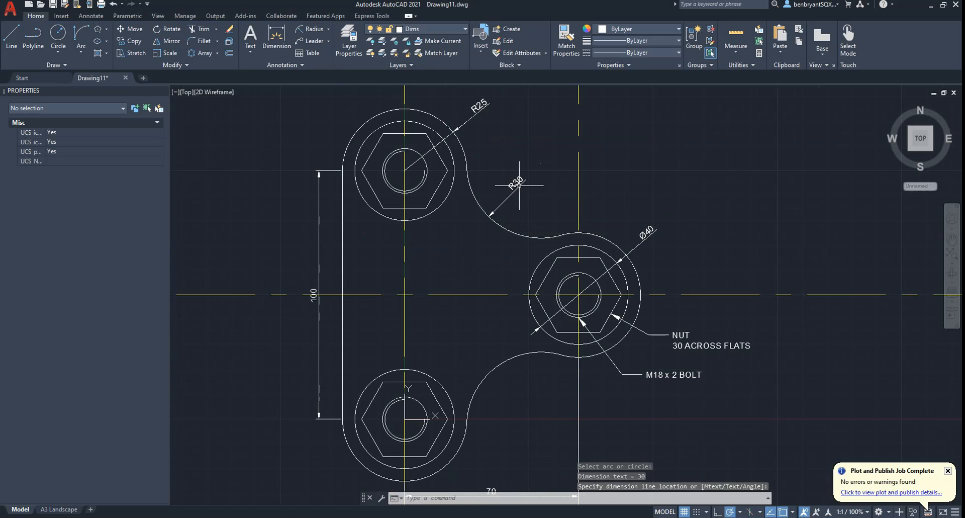
pyautogui.press('Escape')
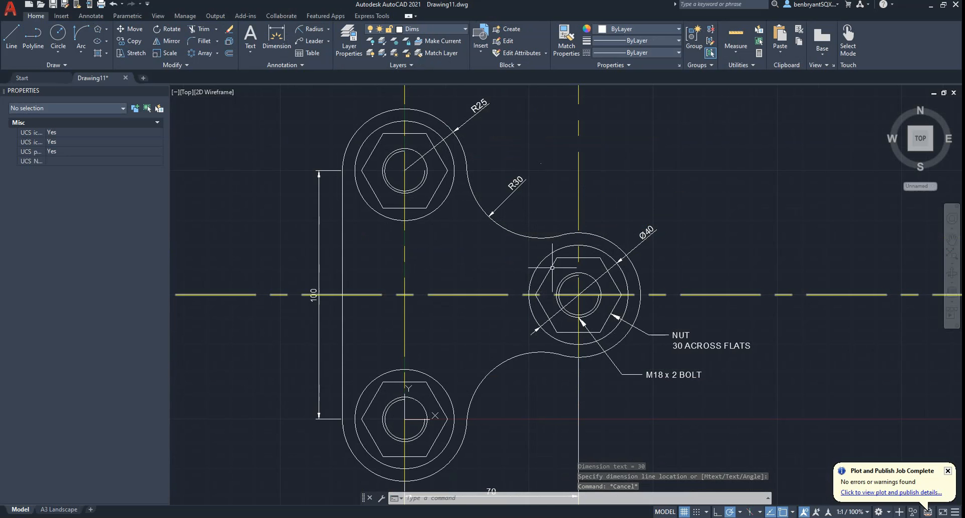
# Dismiss the plot notification, open the A3 Landscape layout and activate model space inside its viewport.
pyautogui.scroll(-5, 512, 297)
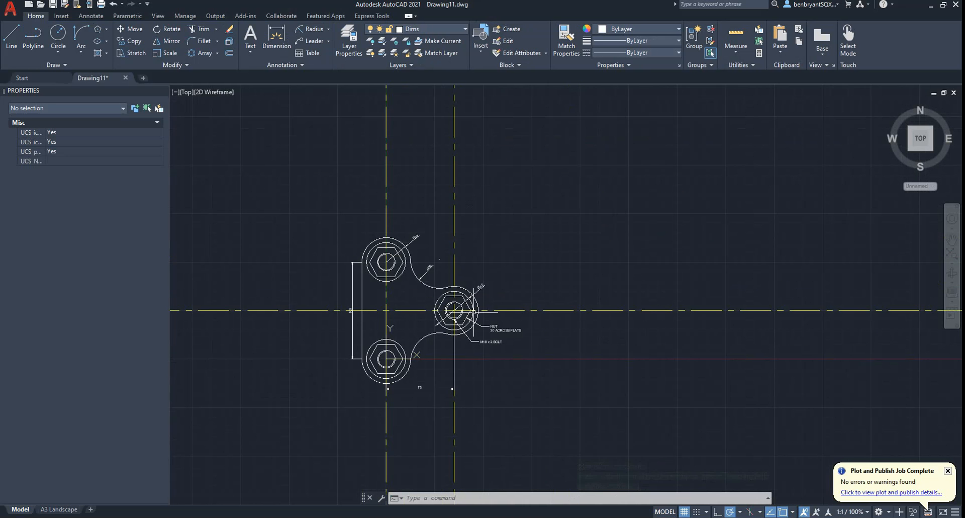
pyautogui.click(948, 470)
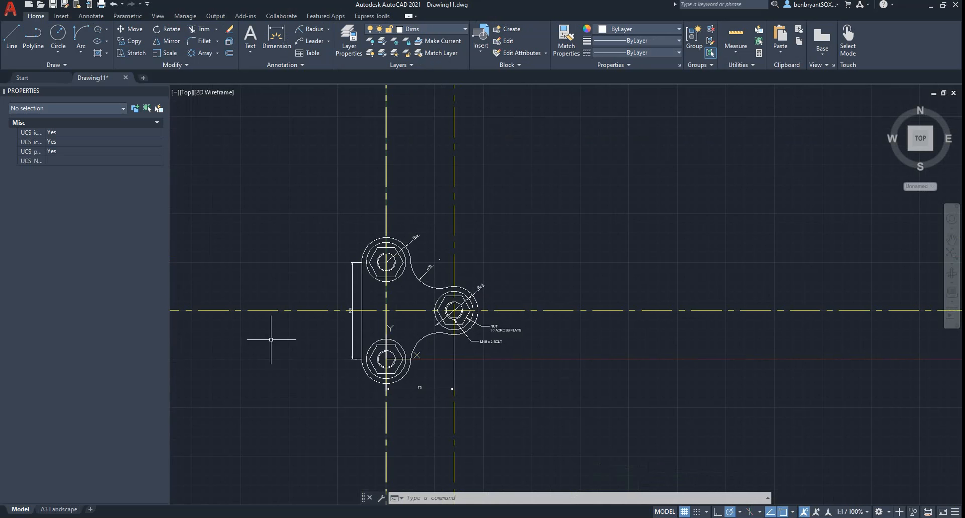
pyautogui.click(55, 508)
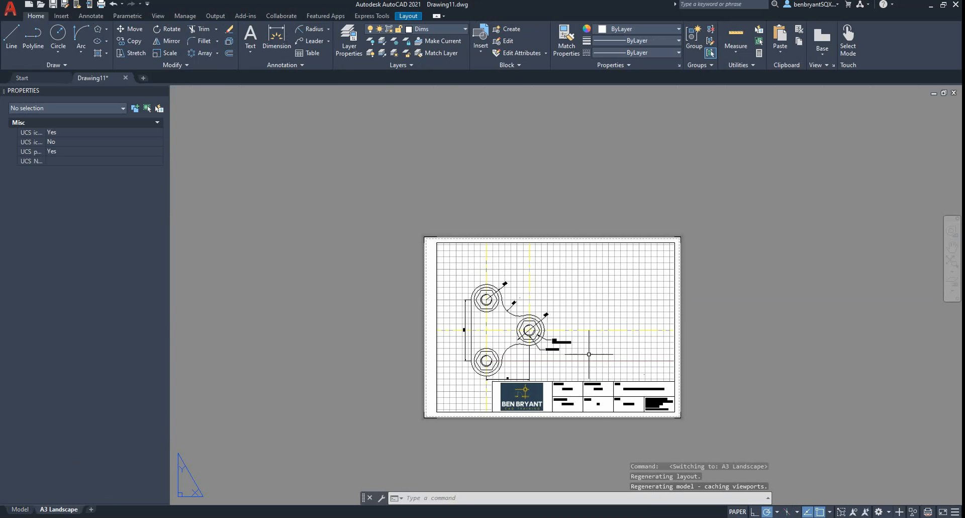
pyautogui.moveTo(589, 354)
pyautogui.mouseDown(button='middle')
pyautogui.moveTo(637, 330)
pyautogui.moveTo(501, 351)
pyautogui.moveTo(547, 318)
pyautogui.mouseUp(button='middle')
pyautogui.doubleClick(507, 337)
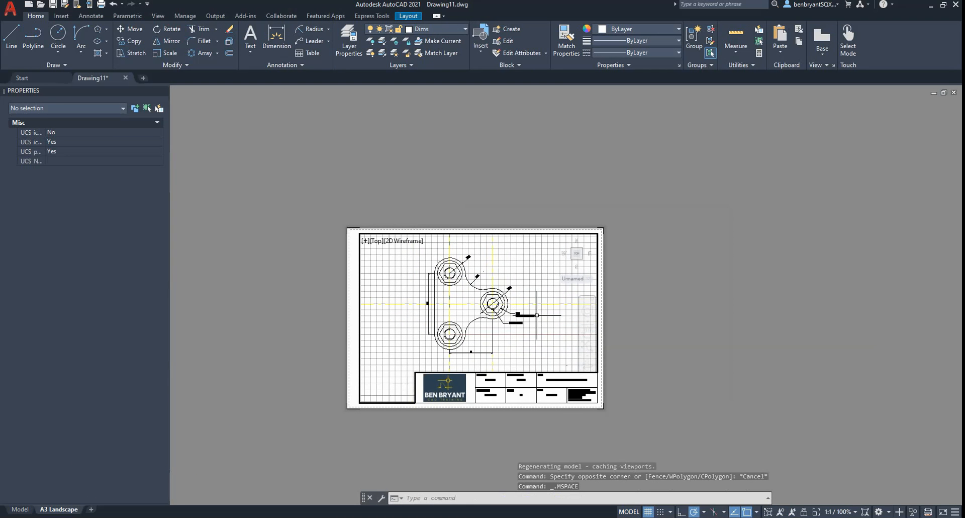
pyautogui.press('Escape')
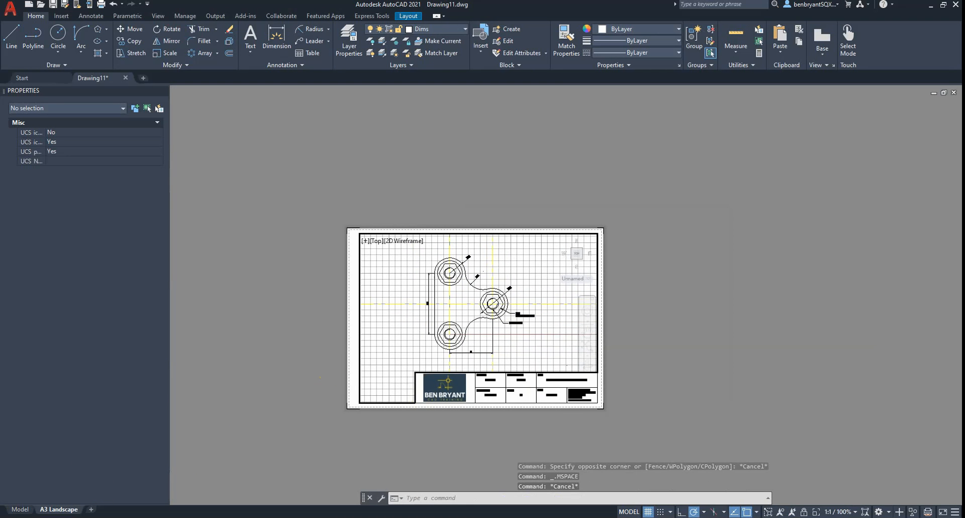